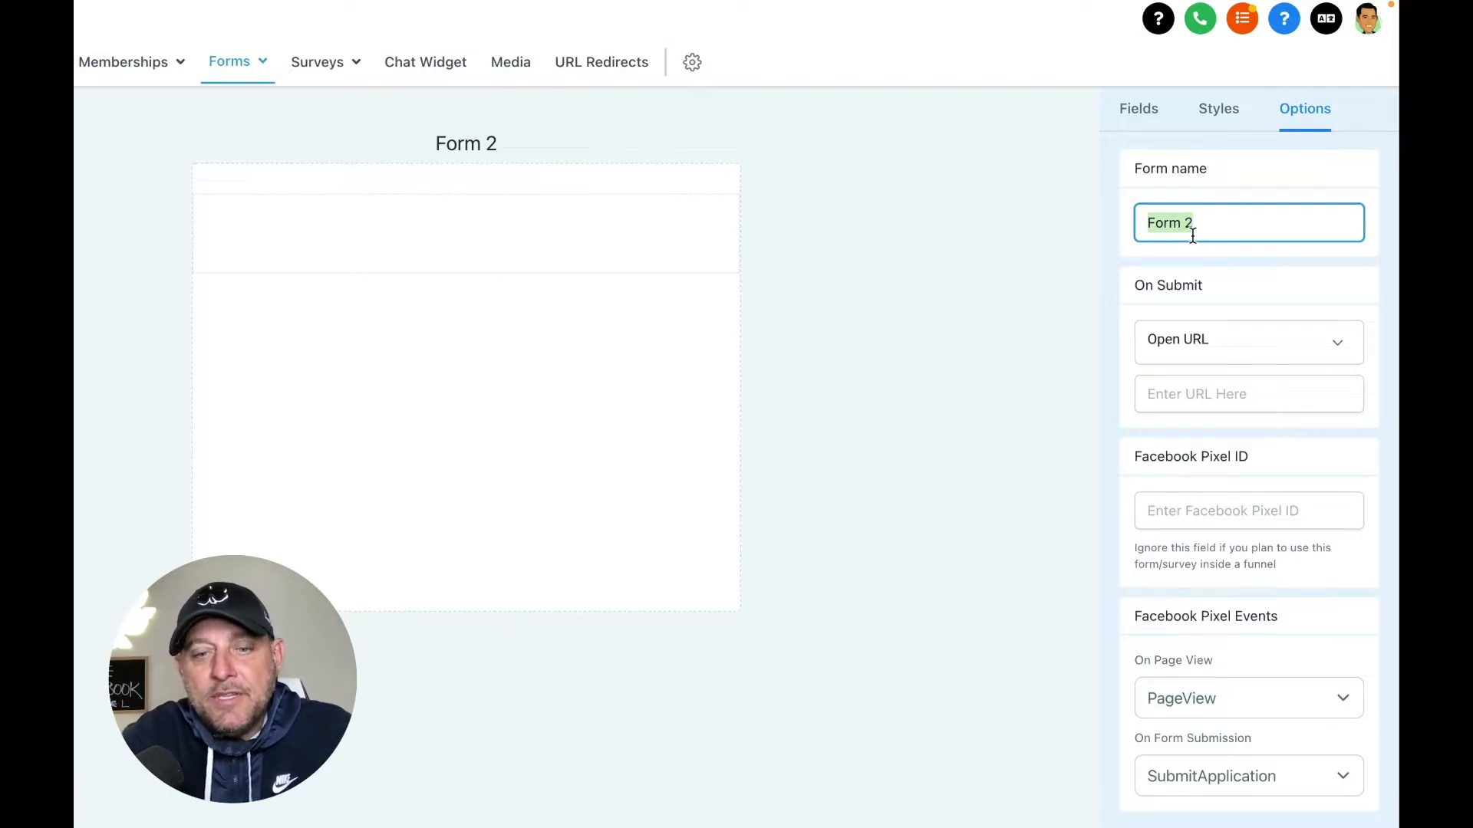
- Name the form "Free Weight Loss eBook" and add the standard Full Name and Email fields to it
{"action": "type", "text": "Free Weight Loss eBook"}
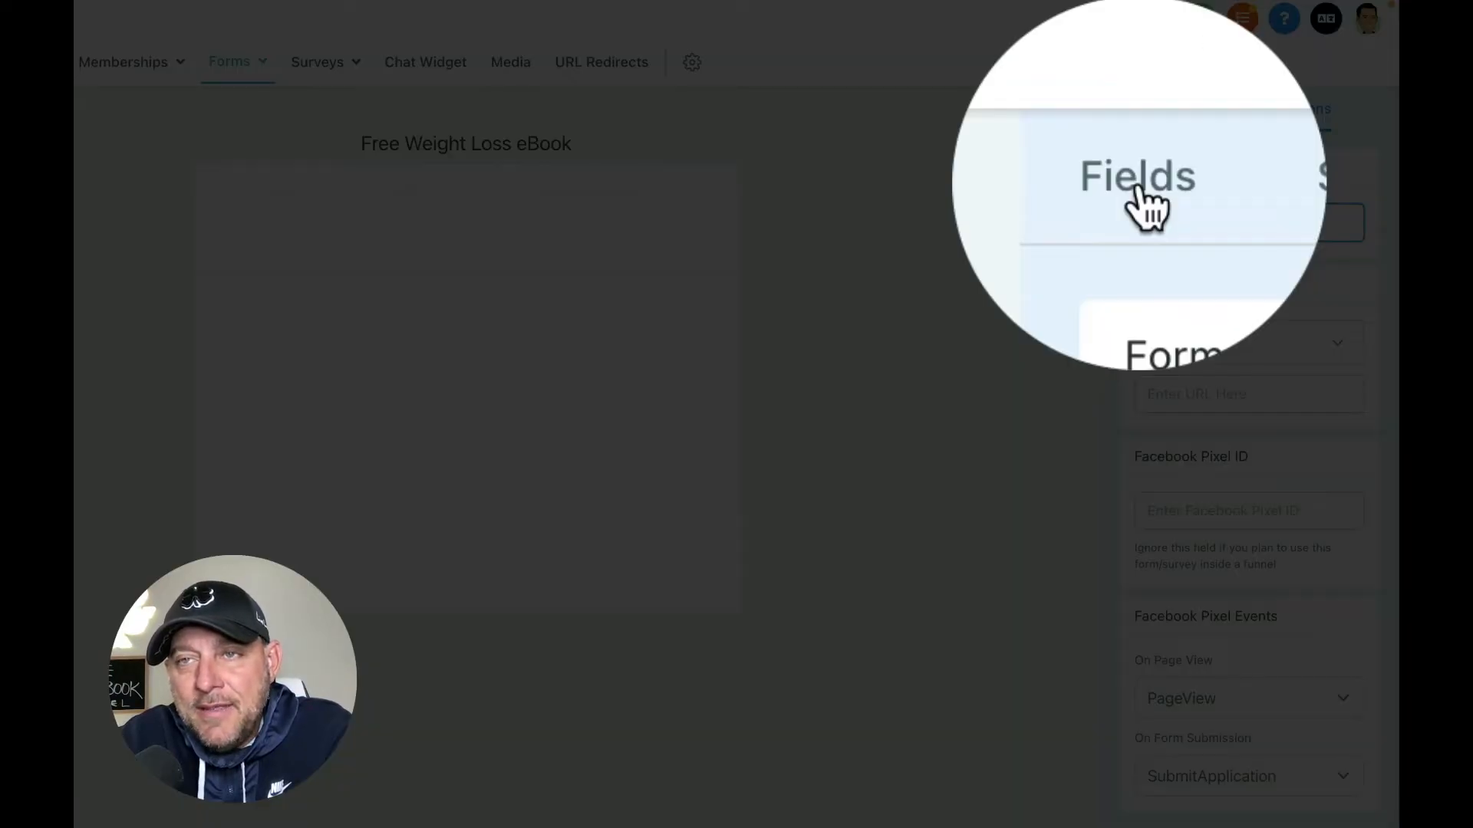
{"action": "left_click", "coordinate": [1145, 203]}
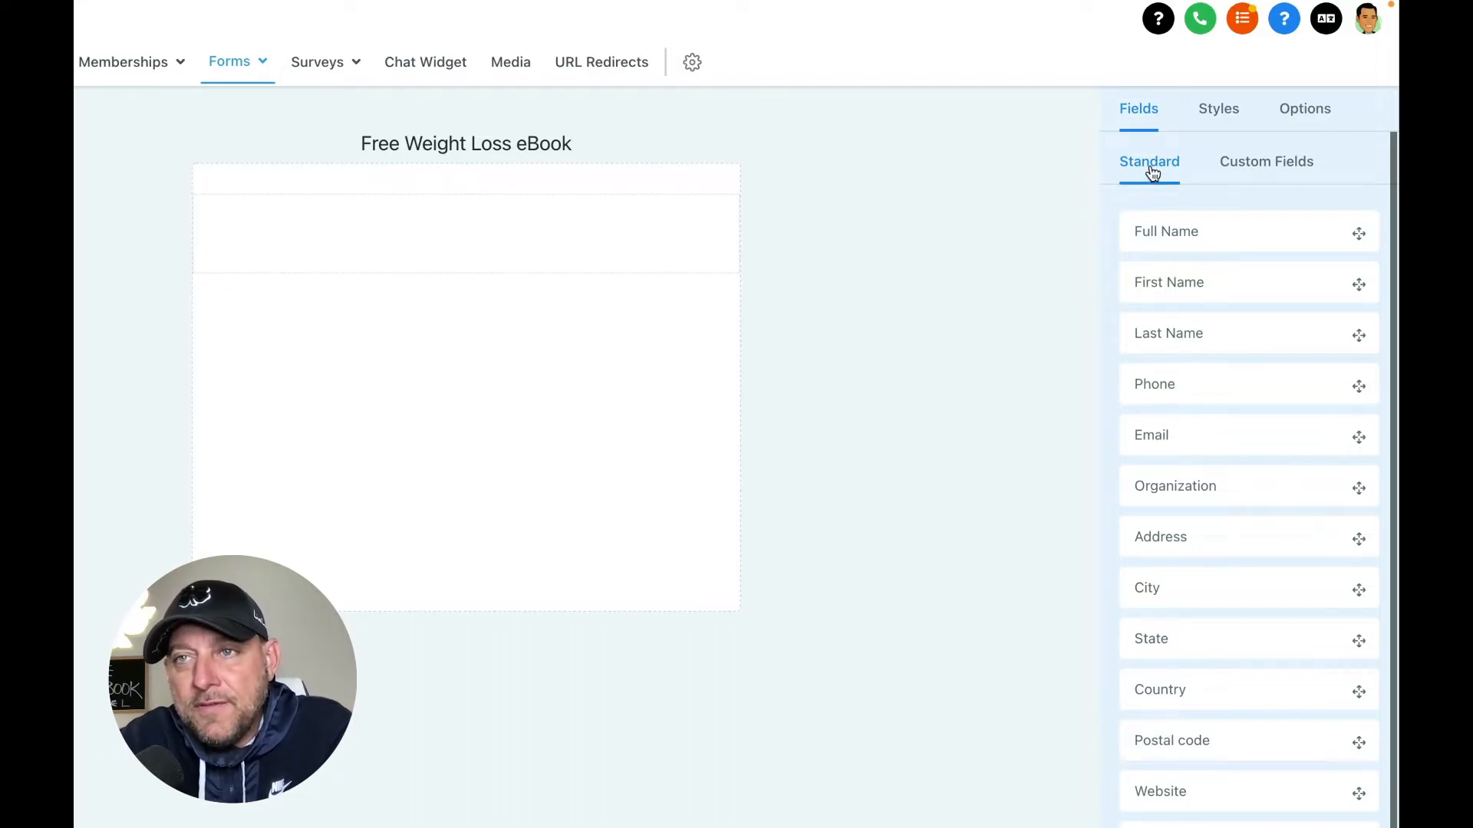
{"action": "left_click", "coordinate": [1244, 161]}
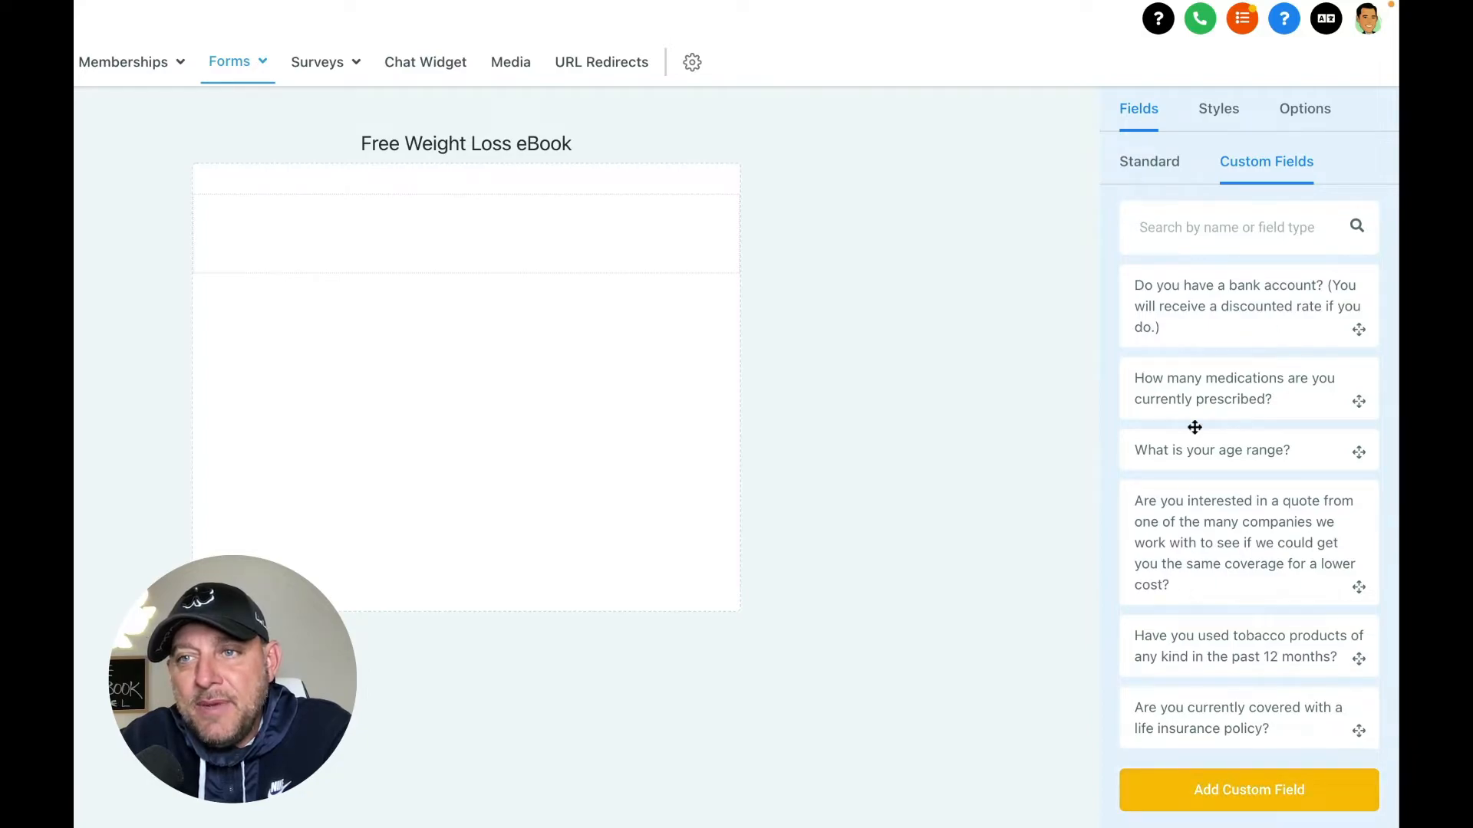
{"action": "left_click", "coordinate": [1150, 166]}
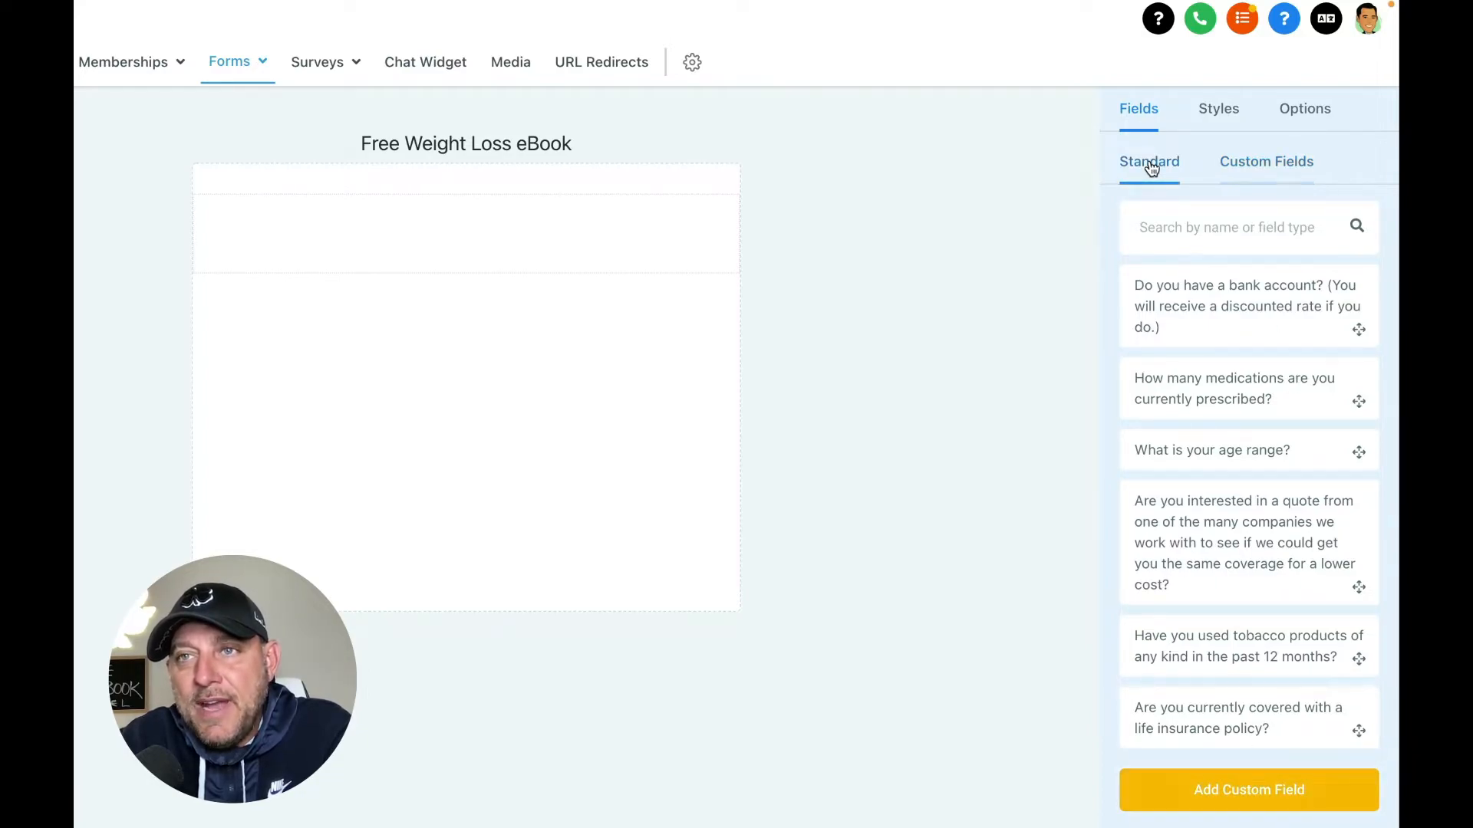
{"action": "left_click_drag", "start_coordinate": [1173, 230], "coordinate": [479, 233]}
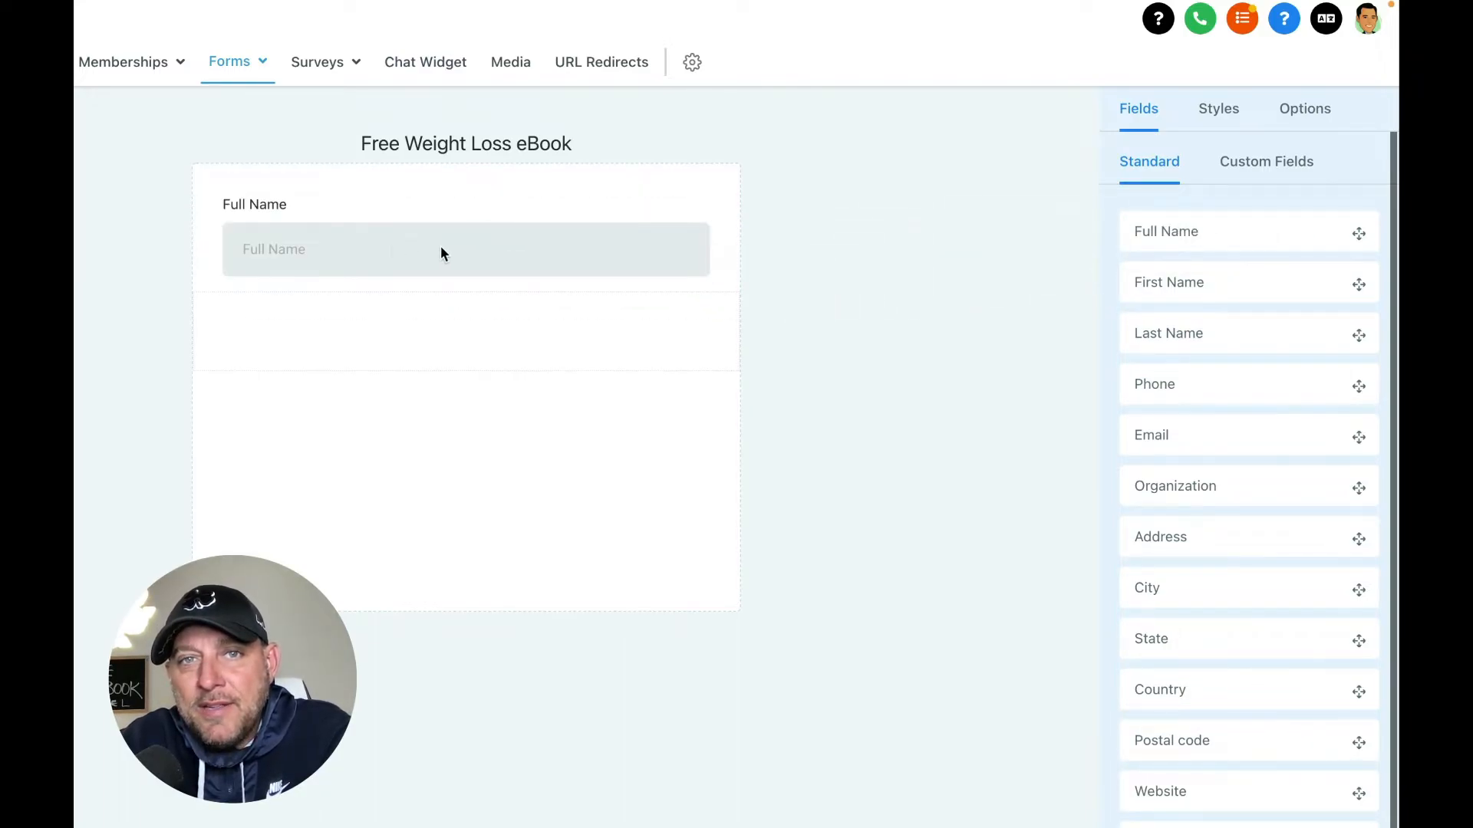
{"action": "left_click_drag", "start_coordinate": [1174, 418], "coordinate": [543, 363]}
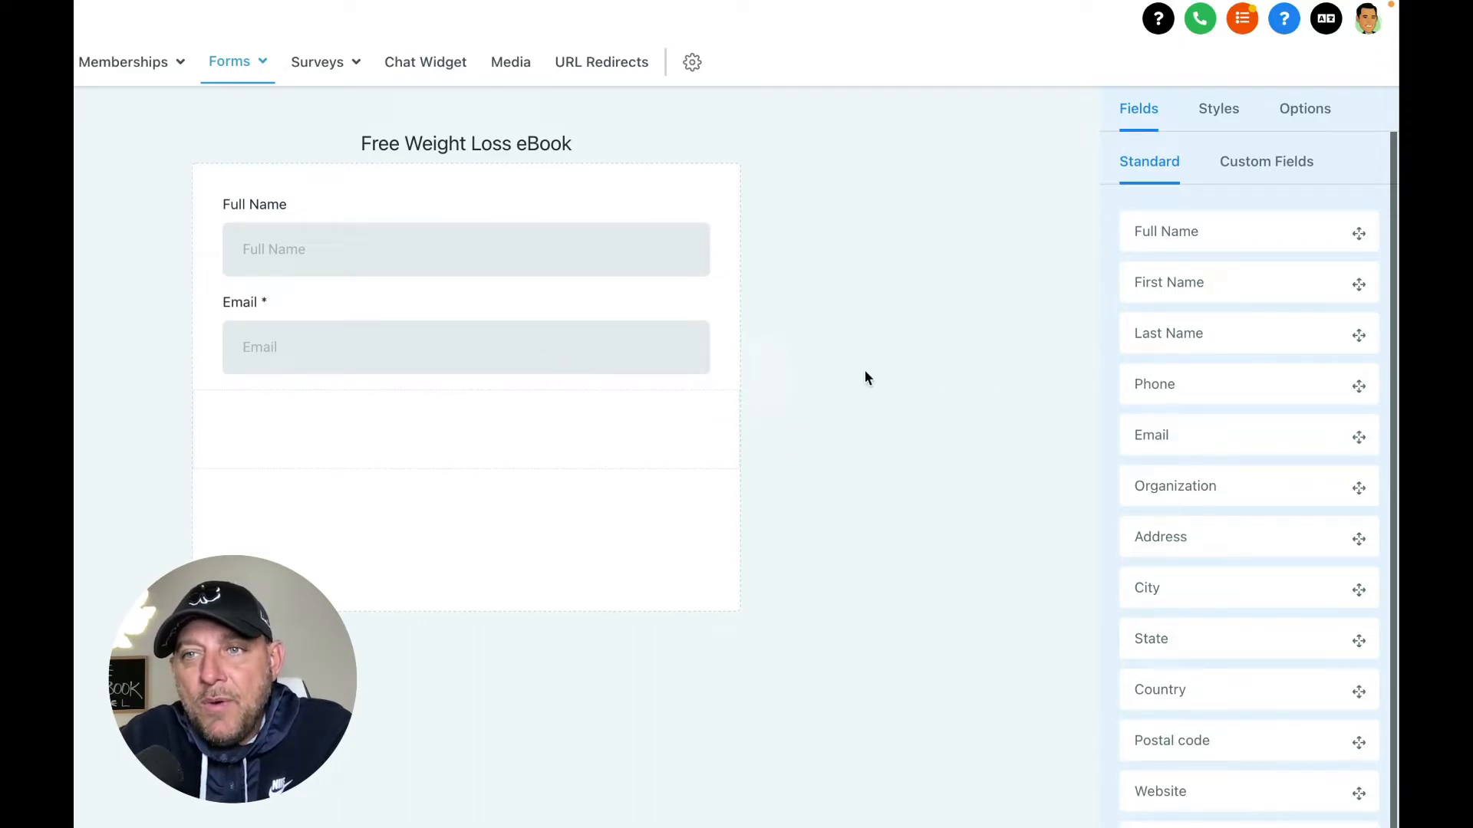
{"action": "left_click_drag", "start_coordinate": [1173, 380], "coordinate": [549, 425]}
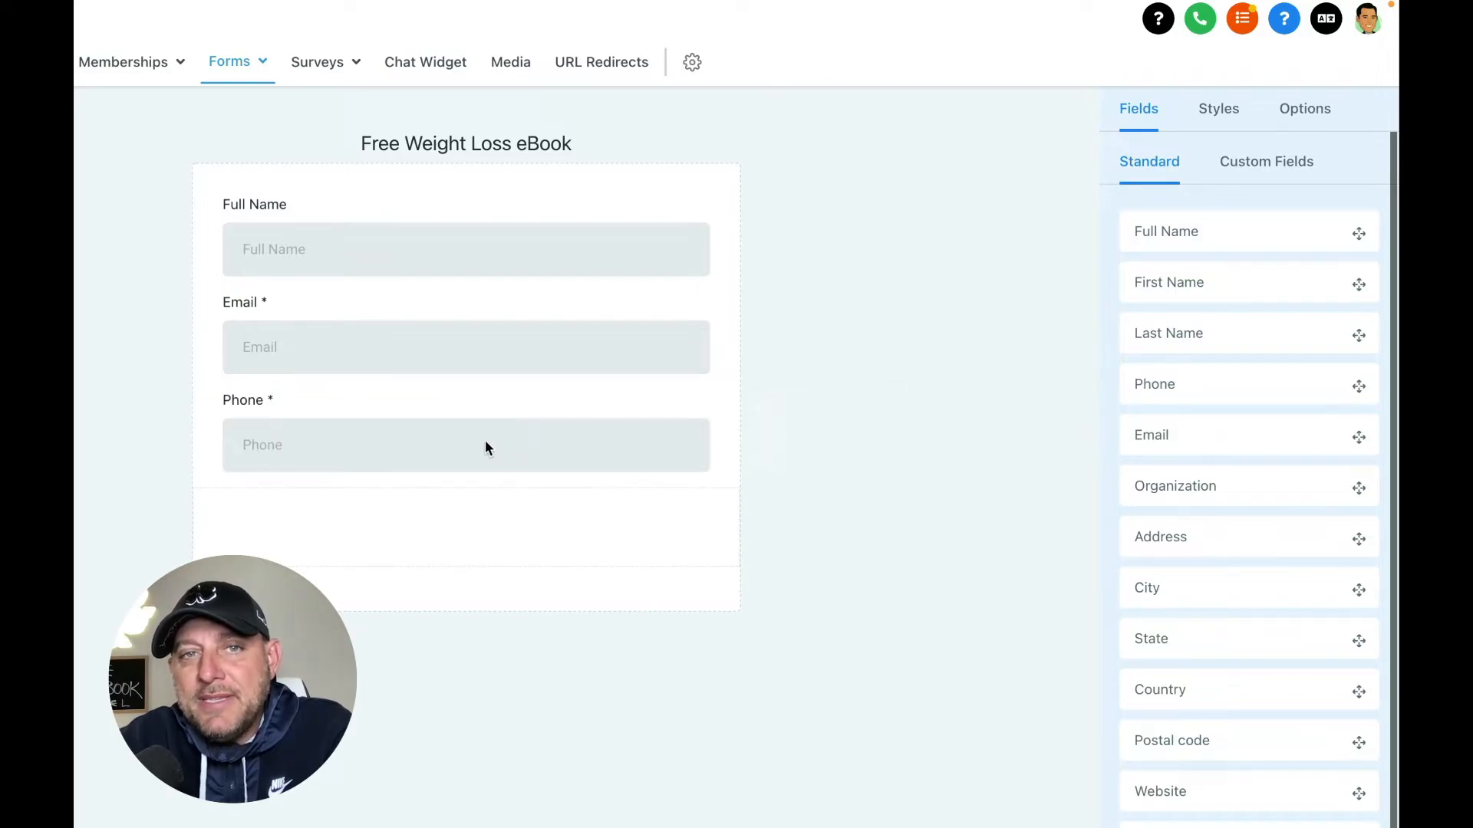
{"action": "left_click", "coordinate": [454, 450]}
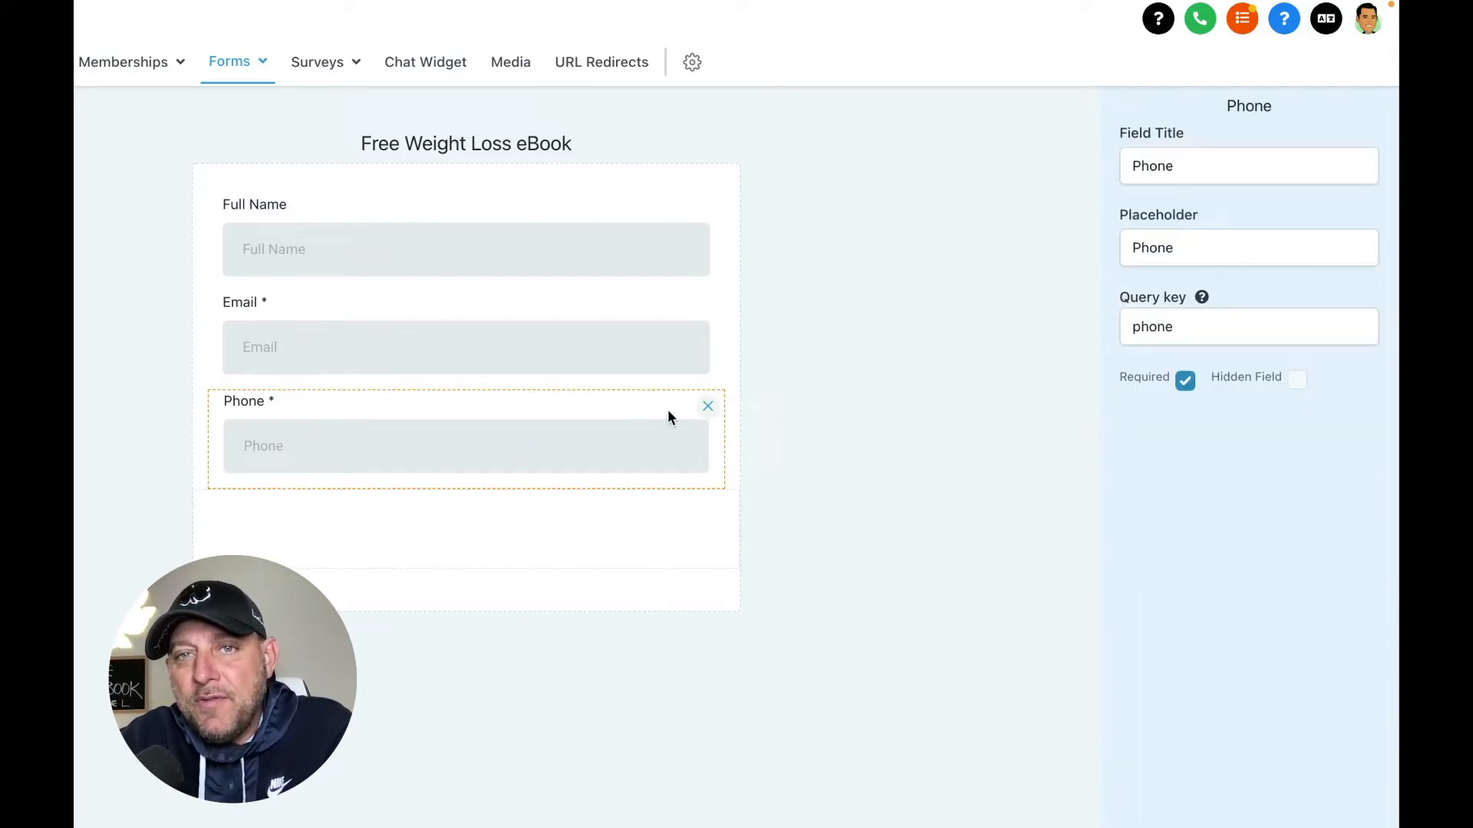
{"action": "left_click", "coordinate": [710, 408]}
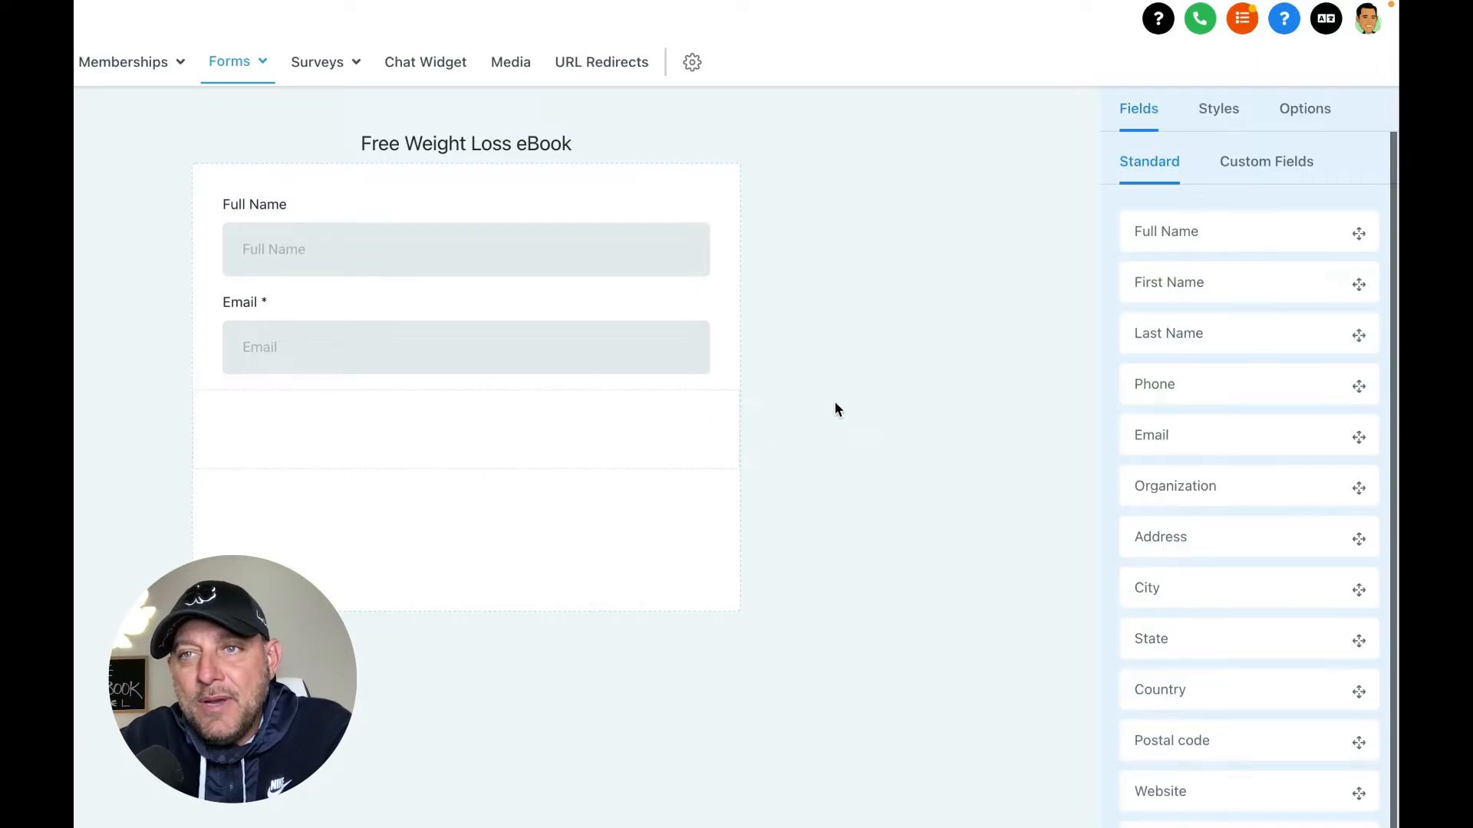
- Add a Phone field below Email and set its placeholder to "Mobile phone to send ebook link (optional)"
{"action": "left_click_drag", "start_coordinate": [1183, 378], "coordinate": [608, 434]}
{"action": "left_click", "coordinate": [608, 434]}
{"action": "left_click", "coordinate": [1173, 249]}
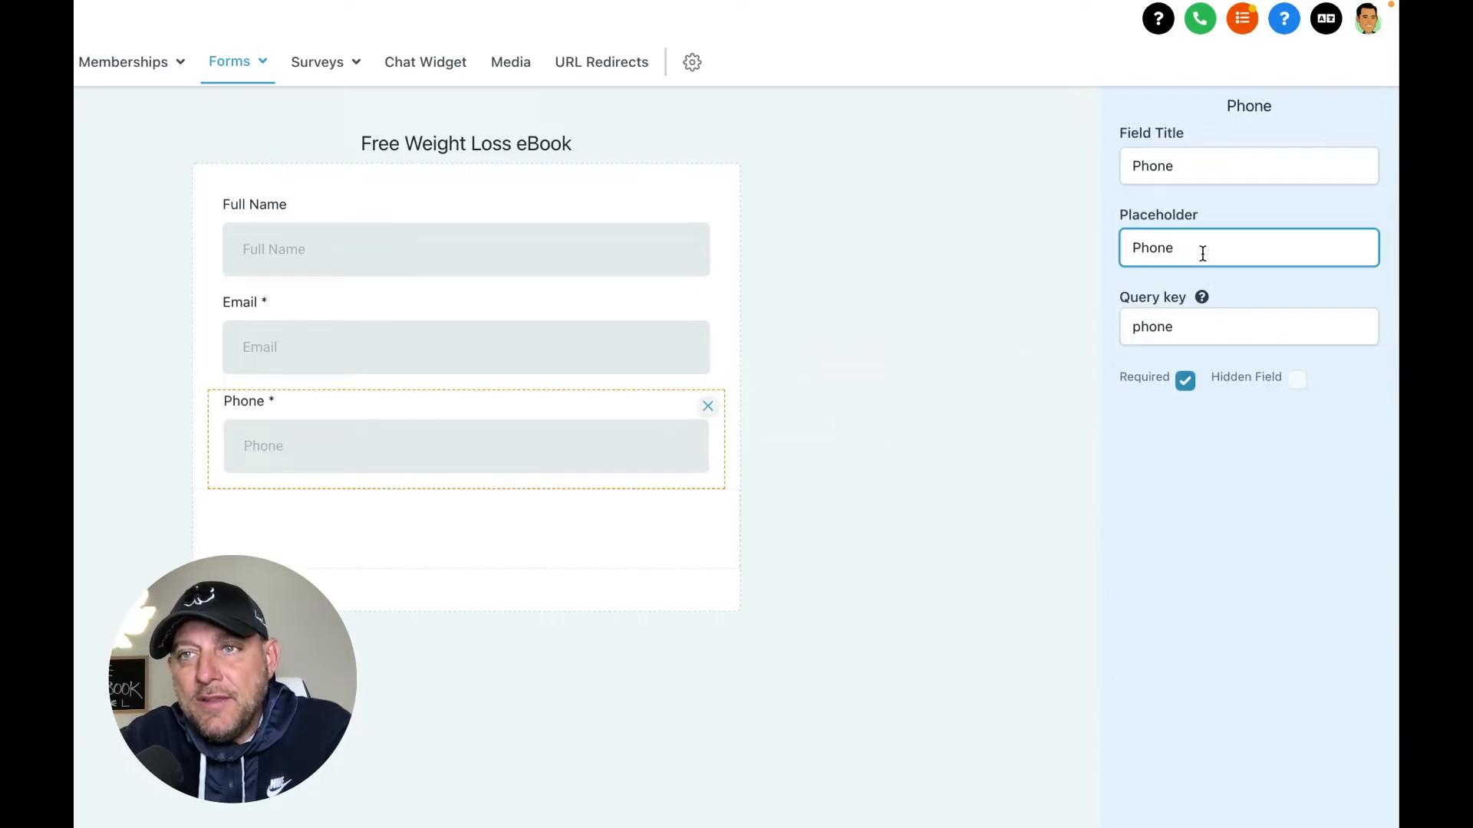
{"action": "key", "text": "BackSpace"}
{"action": "key", "text": "BackSpace"}
{"action": "key", "text": "BackSpace"}
{"action": "key", "text": "BackSpace"}
{"action": "key", "text": "BackSpace"}
{"action": "type", "text": "Mobile phone to send ebook link"}
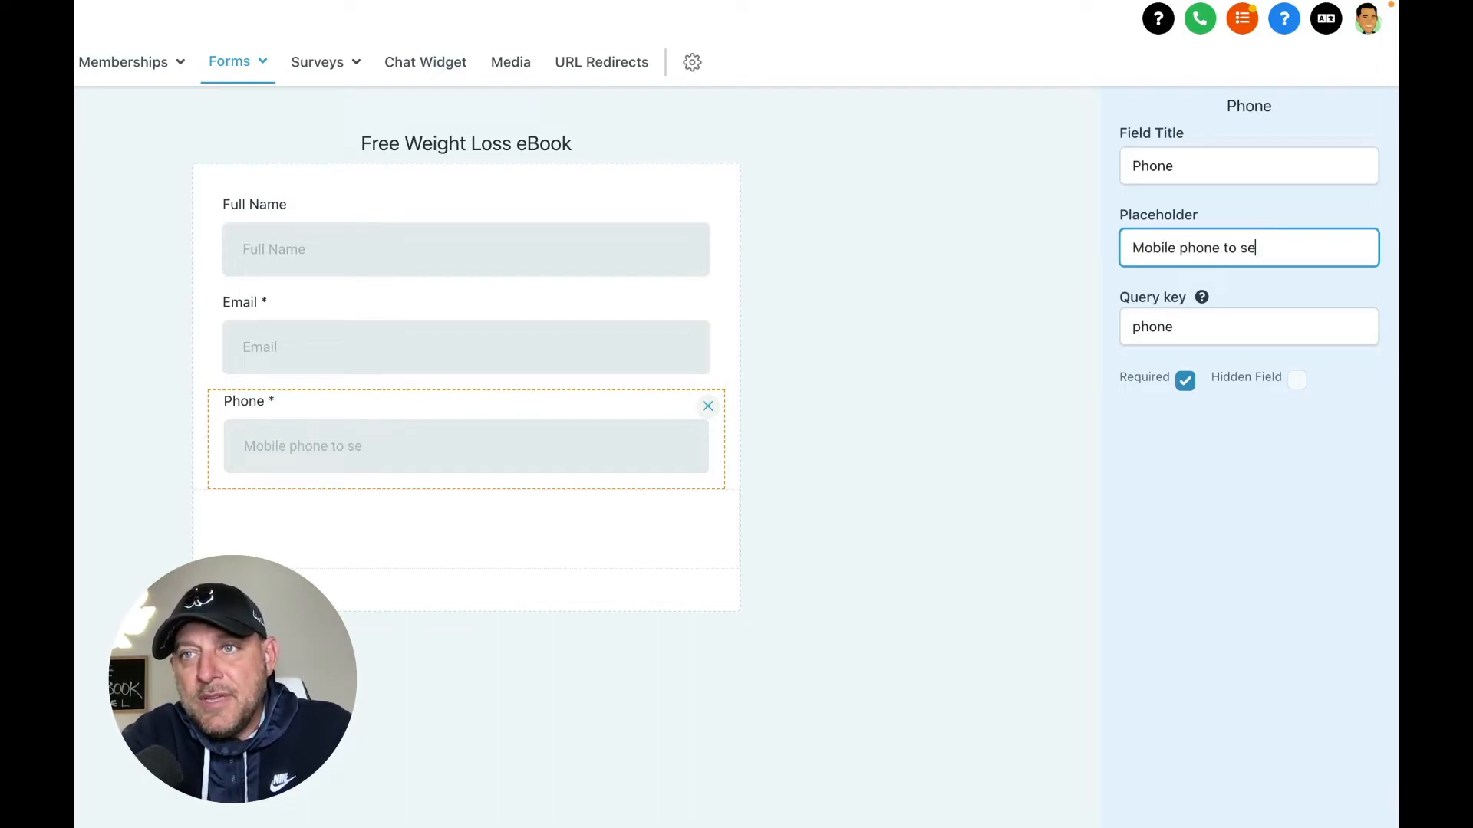
{"action": "key", "text": "Tab"}
{"action": "left_click", "coordinate": [1347, 257]}
{"action": "type", "text": "(optional"}
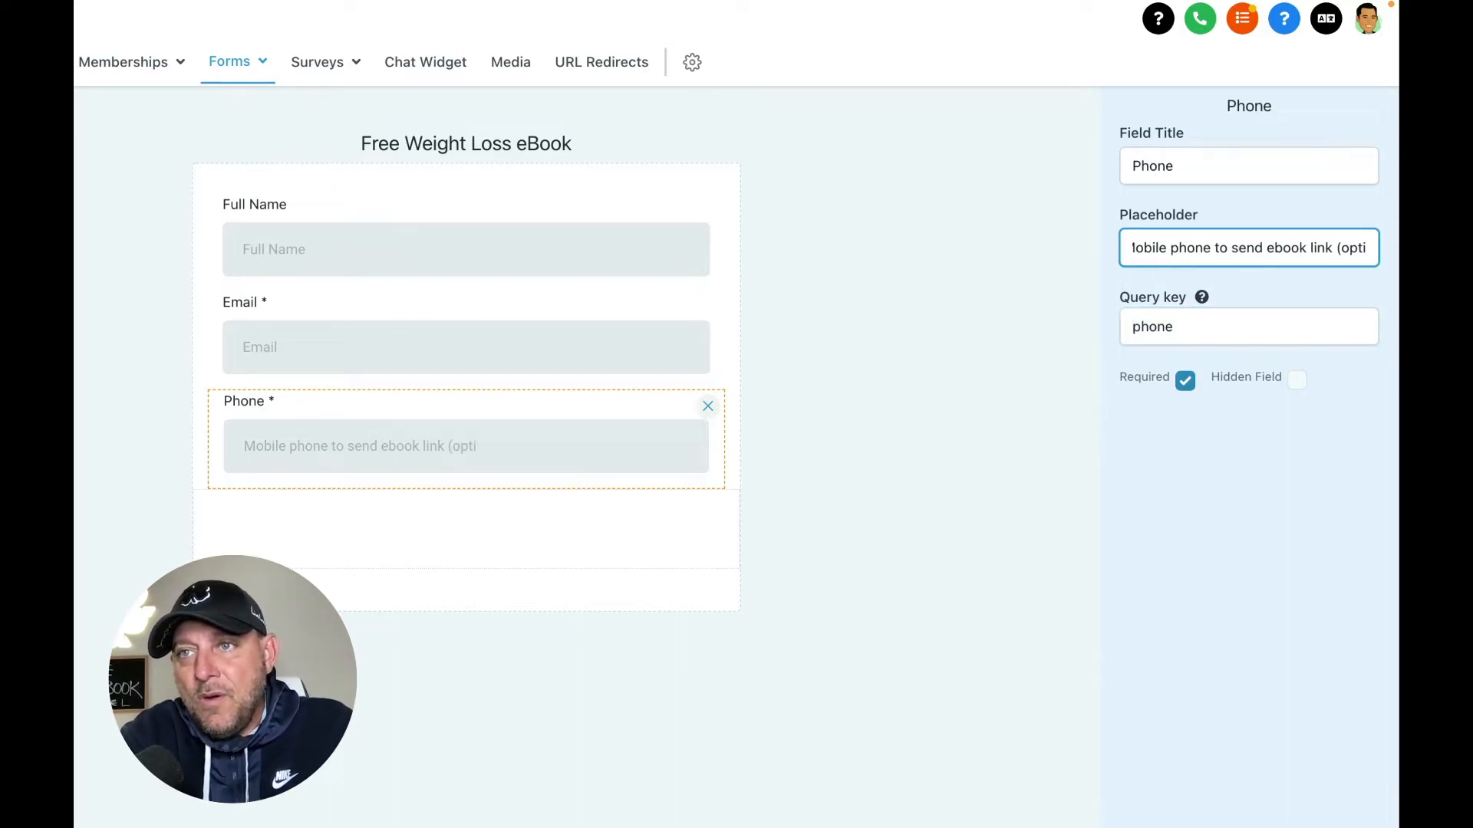
{"action": "type", "text": ")"}
{"action": "left_click", "coordinate": [1051, 473]}
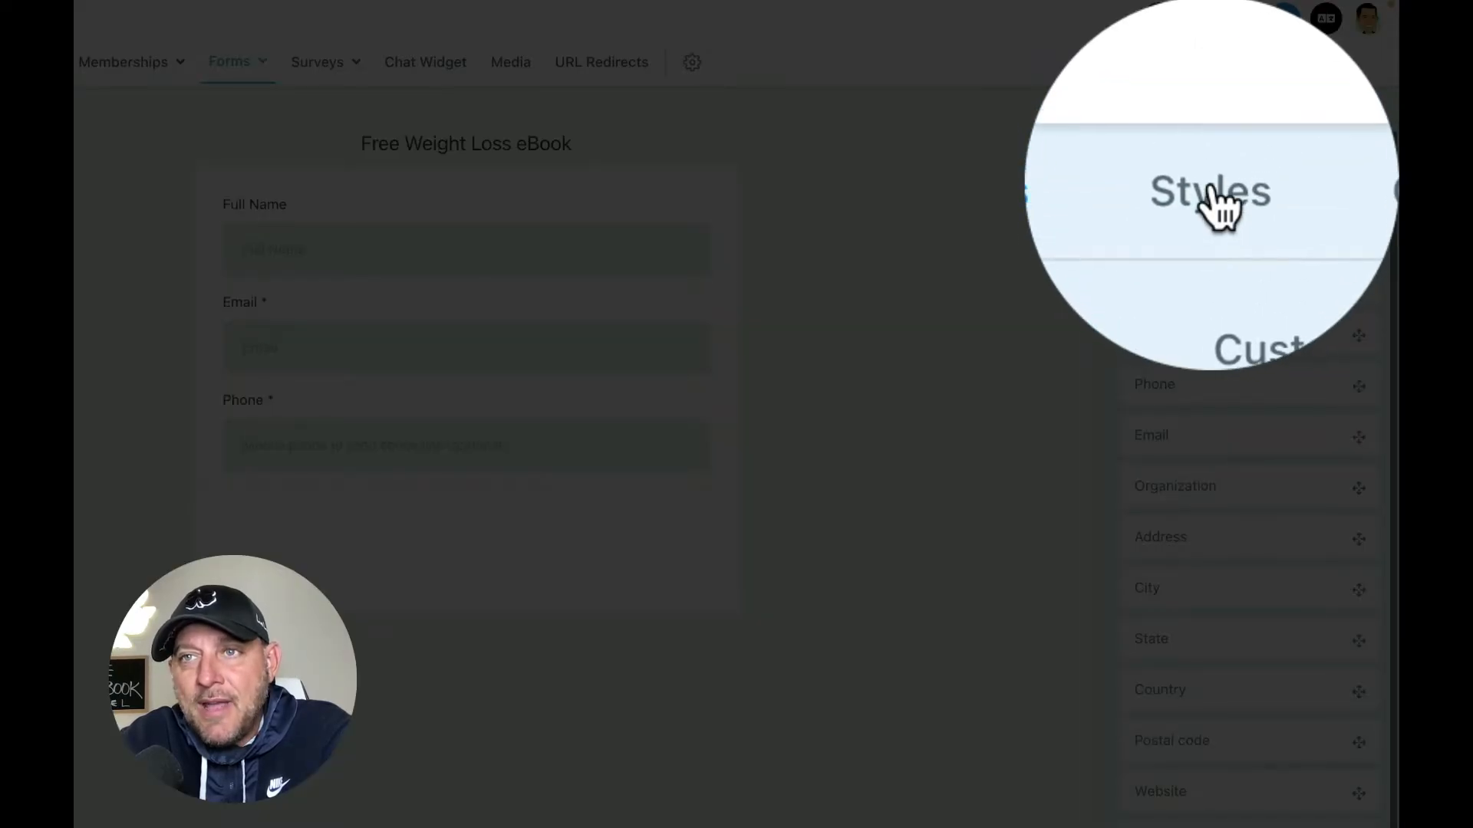
- Hide the labels of the form fields in the form's layout styles
{"action": "left_click", "coordinate": [1219, 111]}
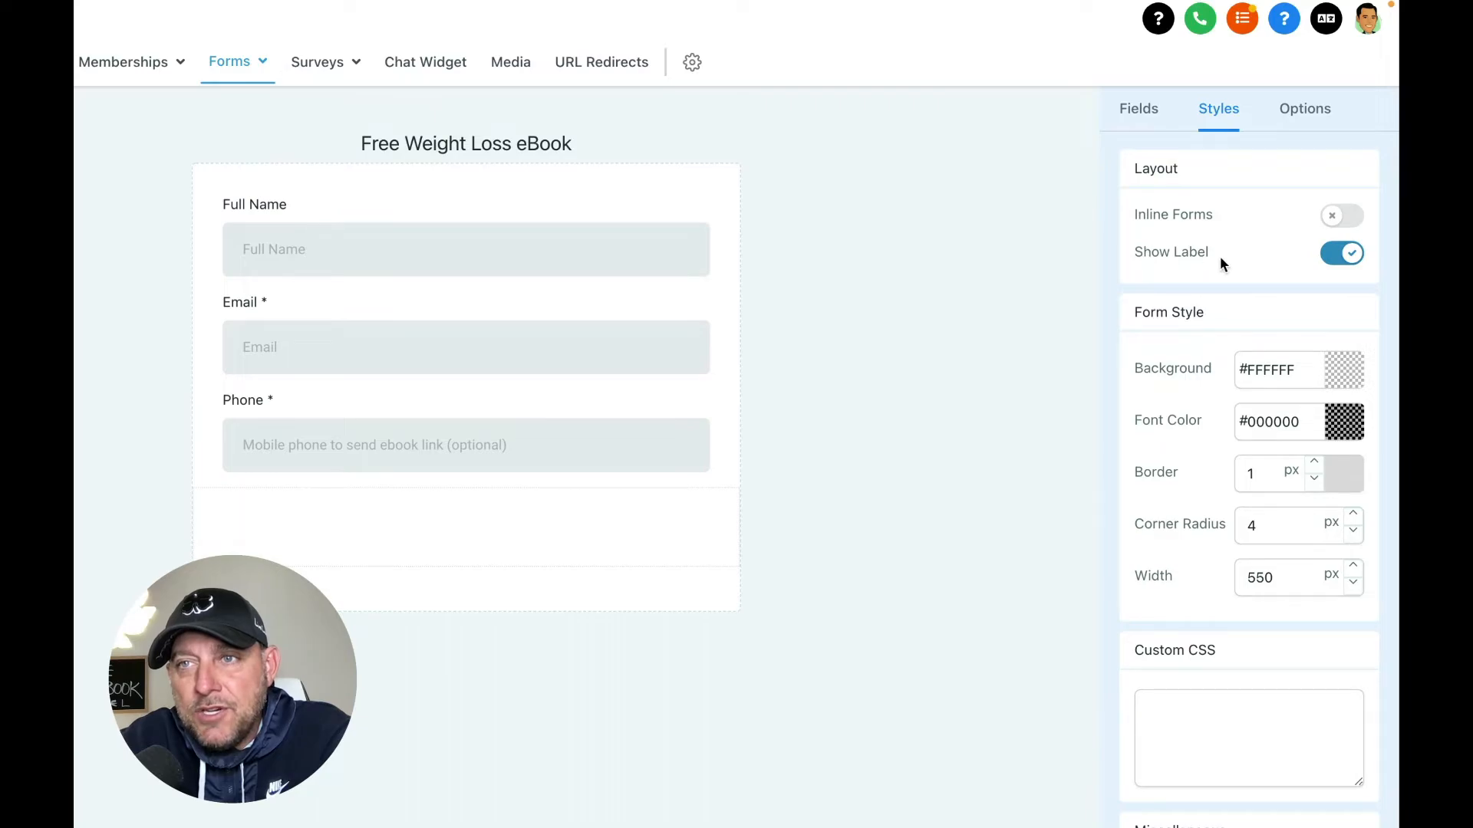
{"action": "left_click", "coordinate": [1354, 261]}
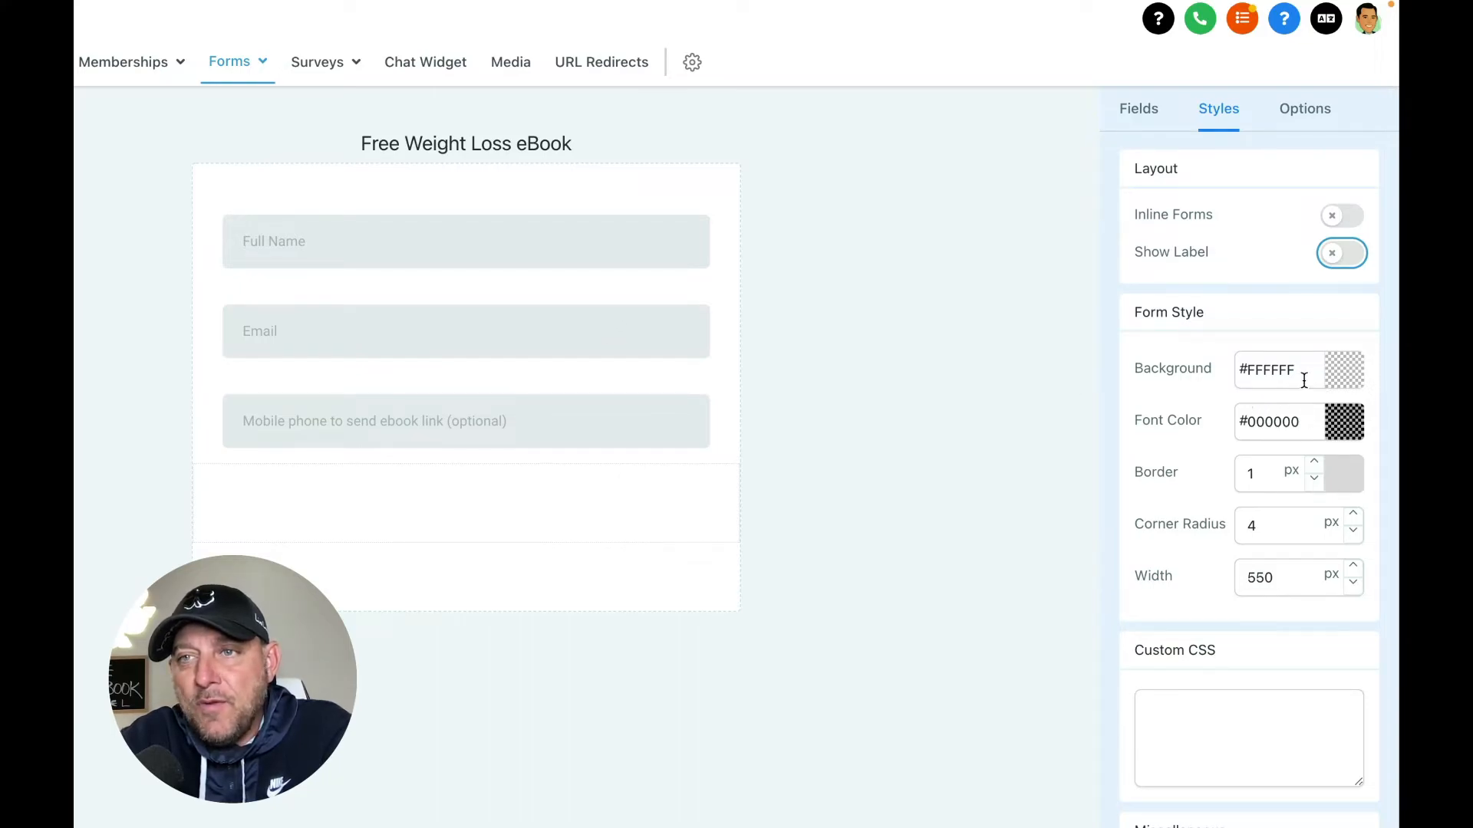
- Make the form background fully transparent (#FFFFFF00) and set the form border to 0 px
{"action": "left_click", "coordinate": [1344, 372]}
{"action": "left_click_drag", "start_coordinate": [1338, 550], "coordinate": [1172, 551]}
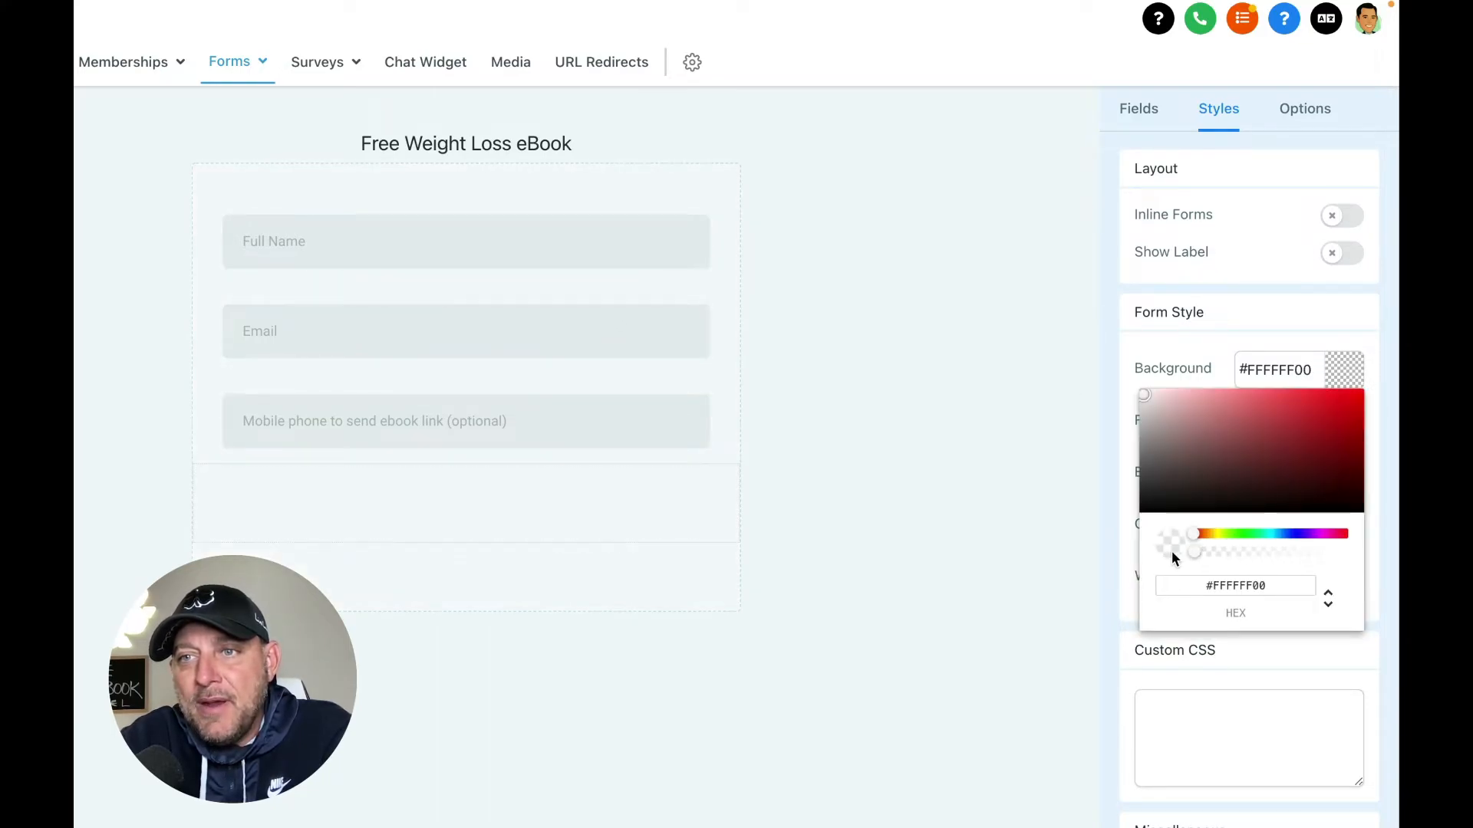
{"action": "left_click", "coordinate": [1351, 361]}
{"action": "left_click", "coordinate": [1314, 480]}
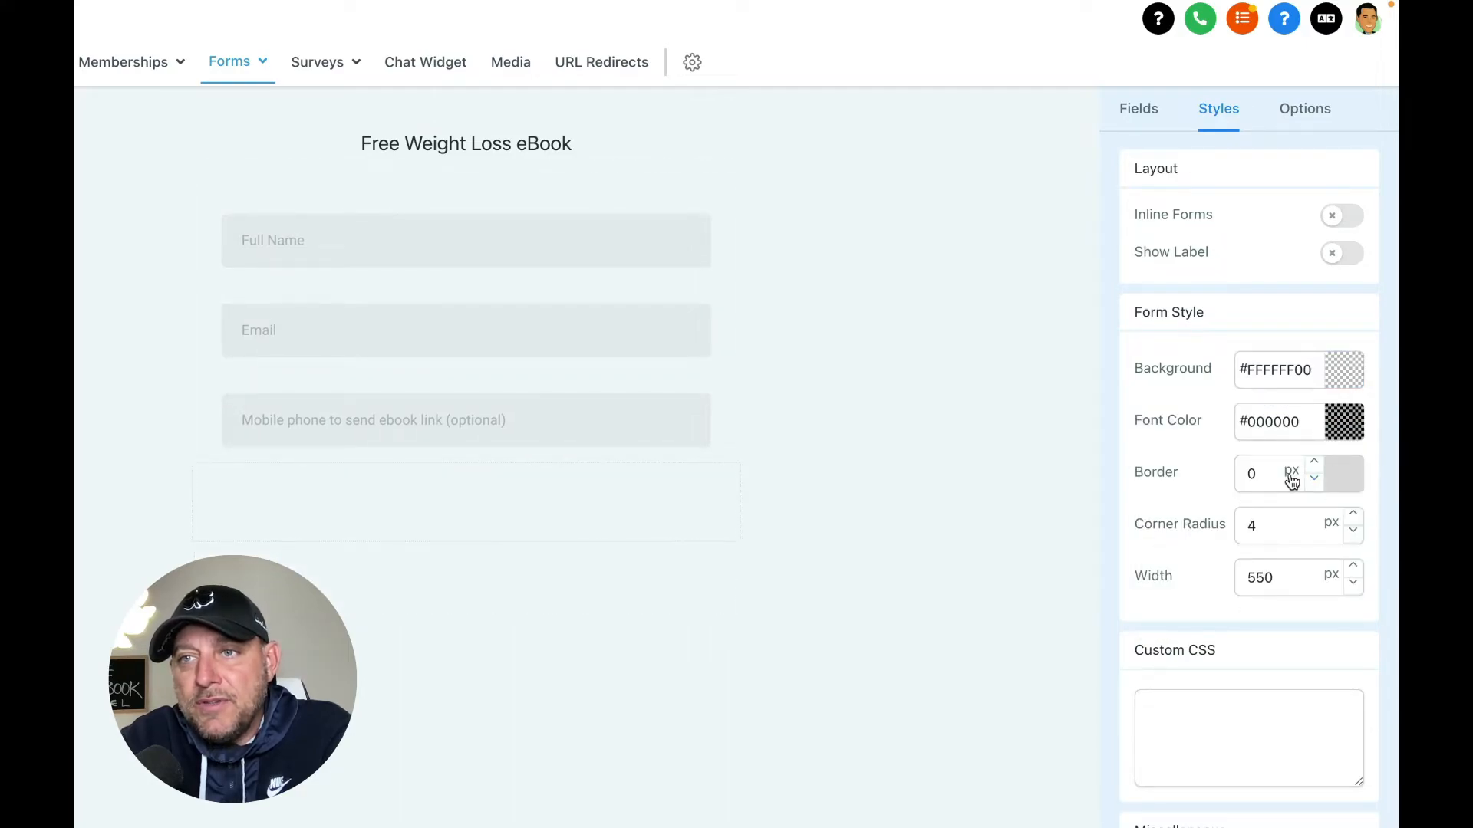
{"action": "left_click", "coordinate": [1176, 709]}
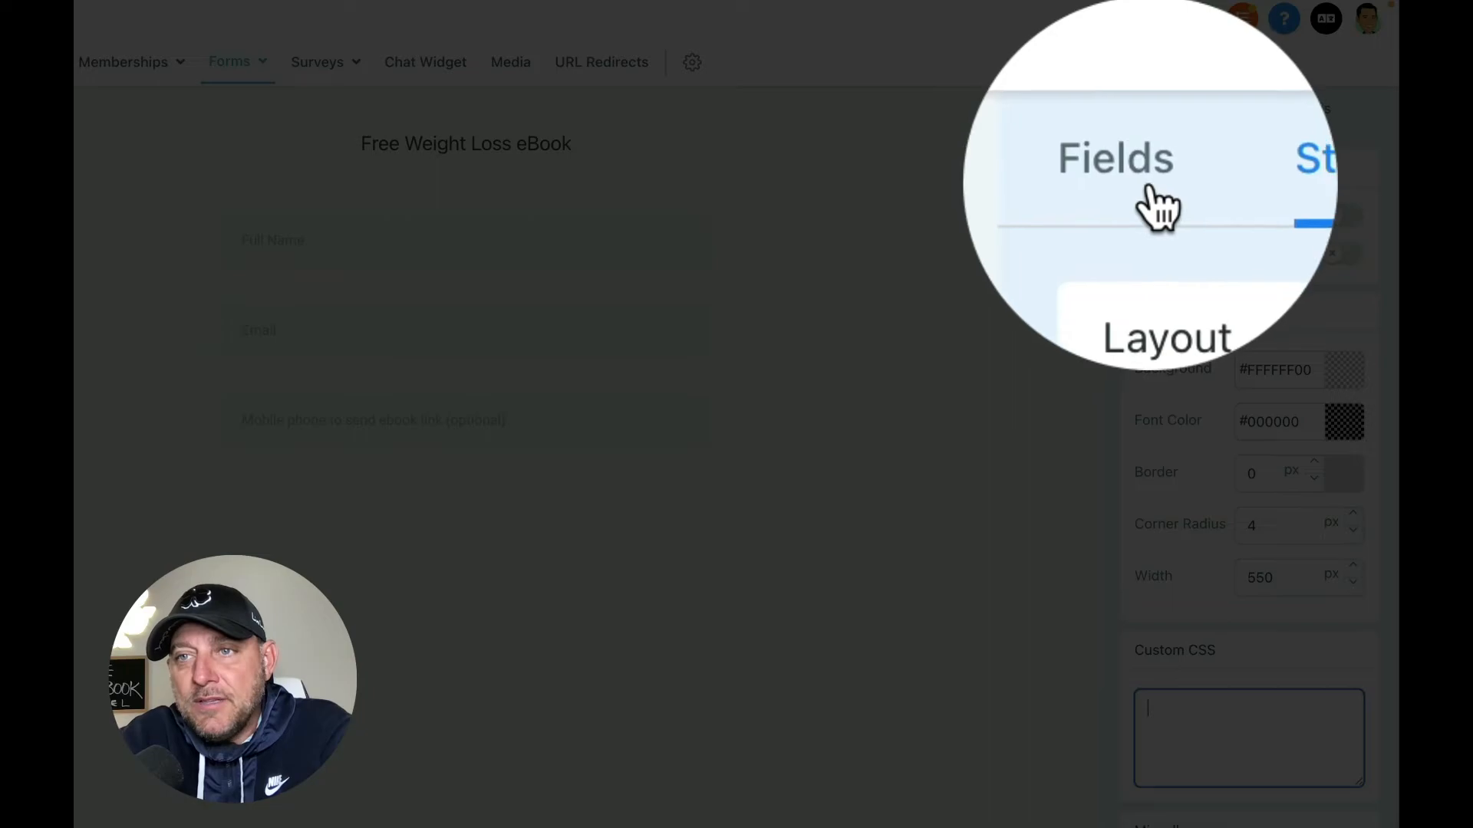
- Add a standard Button element to the form directly below the phone field
{"action": "left_click", "coordinate": [1143, 112]}
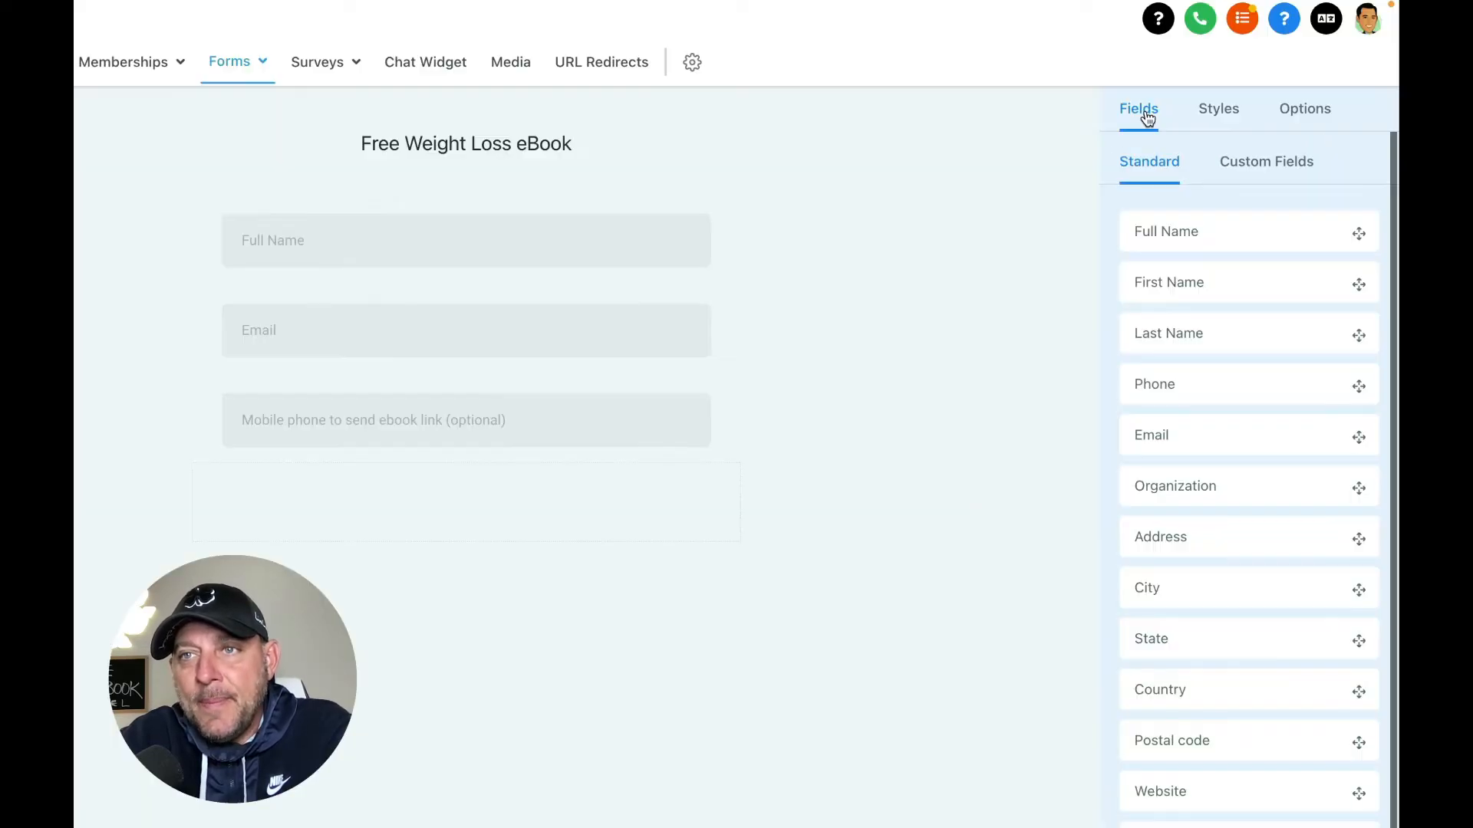
{"action": "scroll", "coordinate": [1153, 242], "scroll_direction": "down", "scroll_amount": 10}
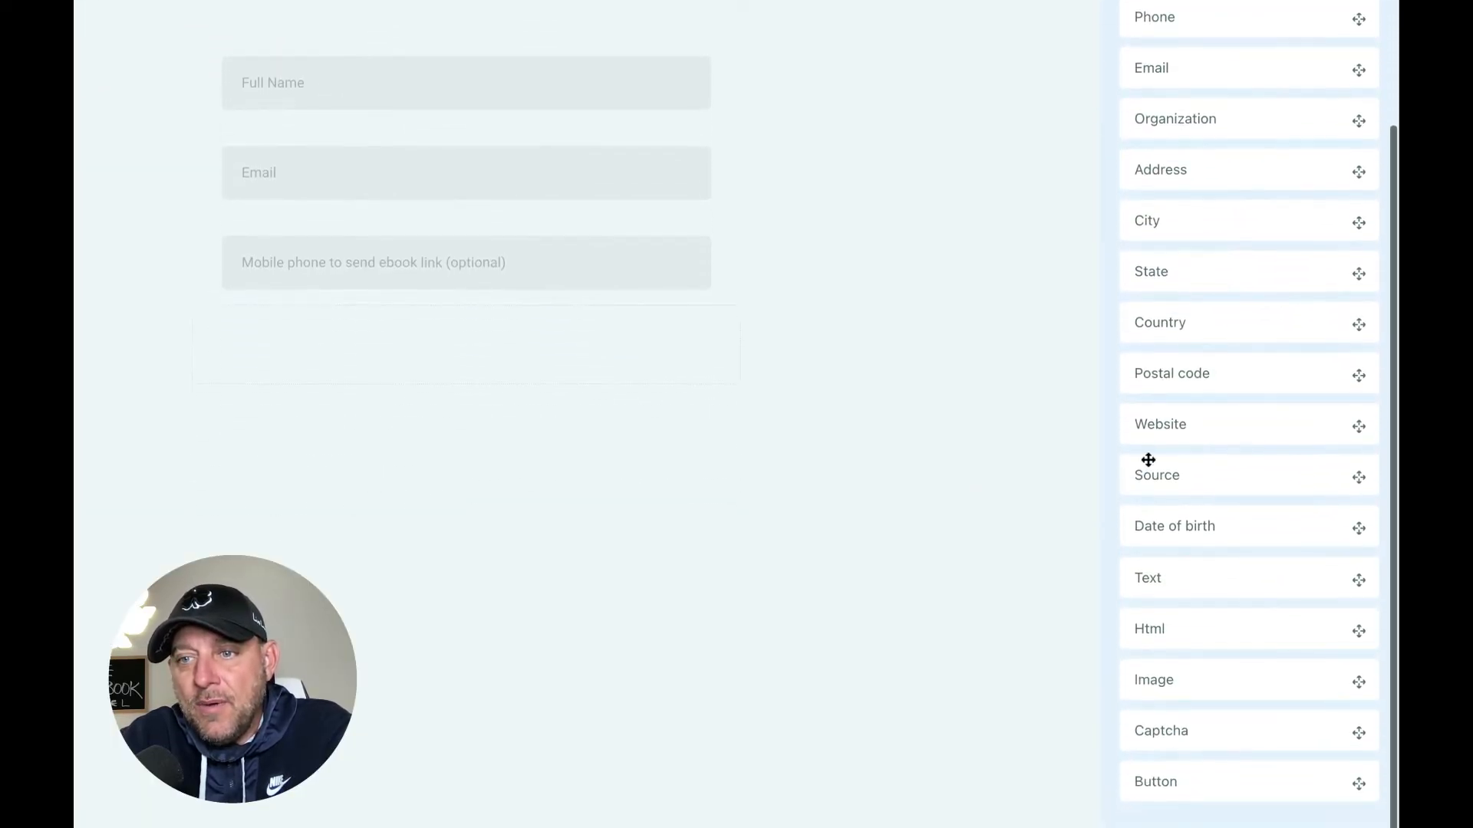
{"action": "left_click_drag", "start_coordinate": [1166, 654], "coordinate": [438, 500]}
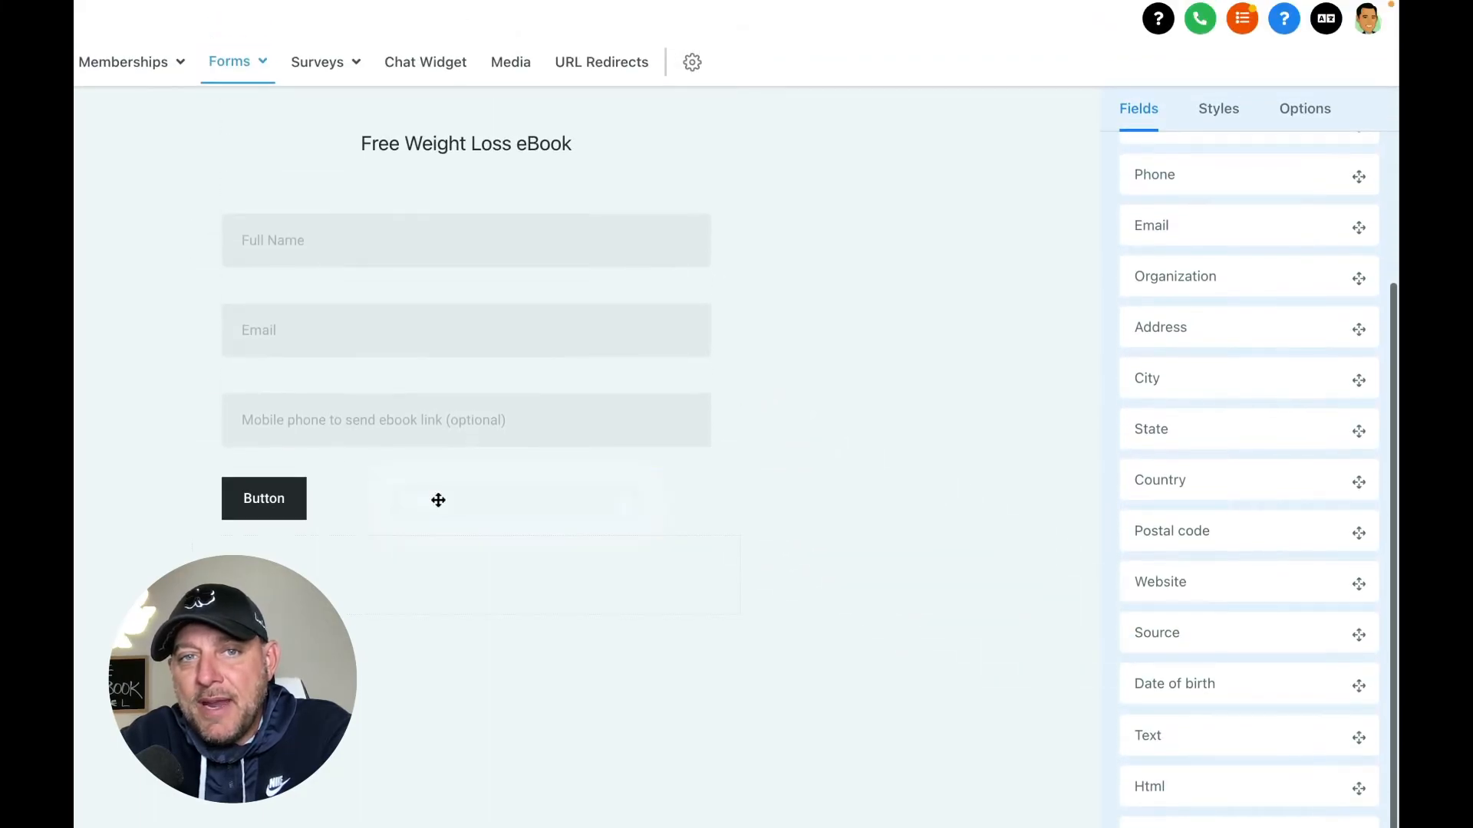
- Center the form's button and make it full width
{"action": "left_click", "coordinate": [289, 502]}
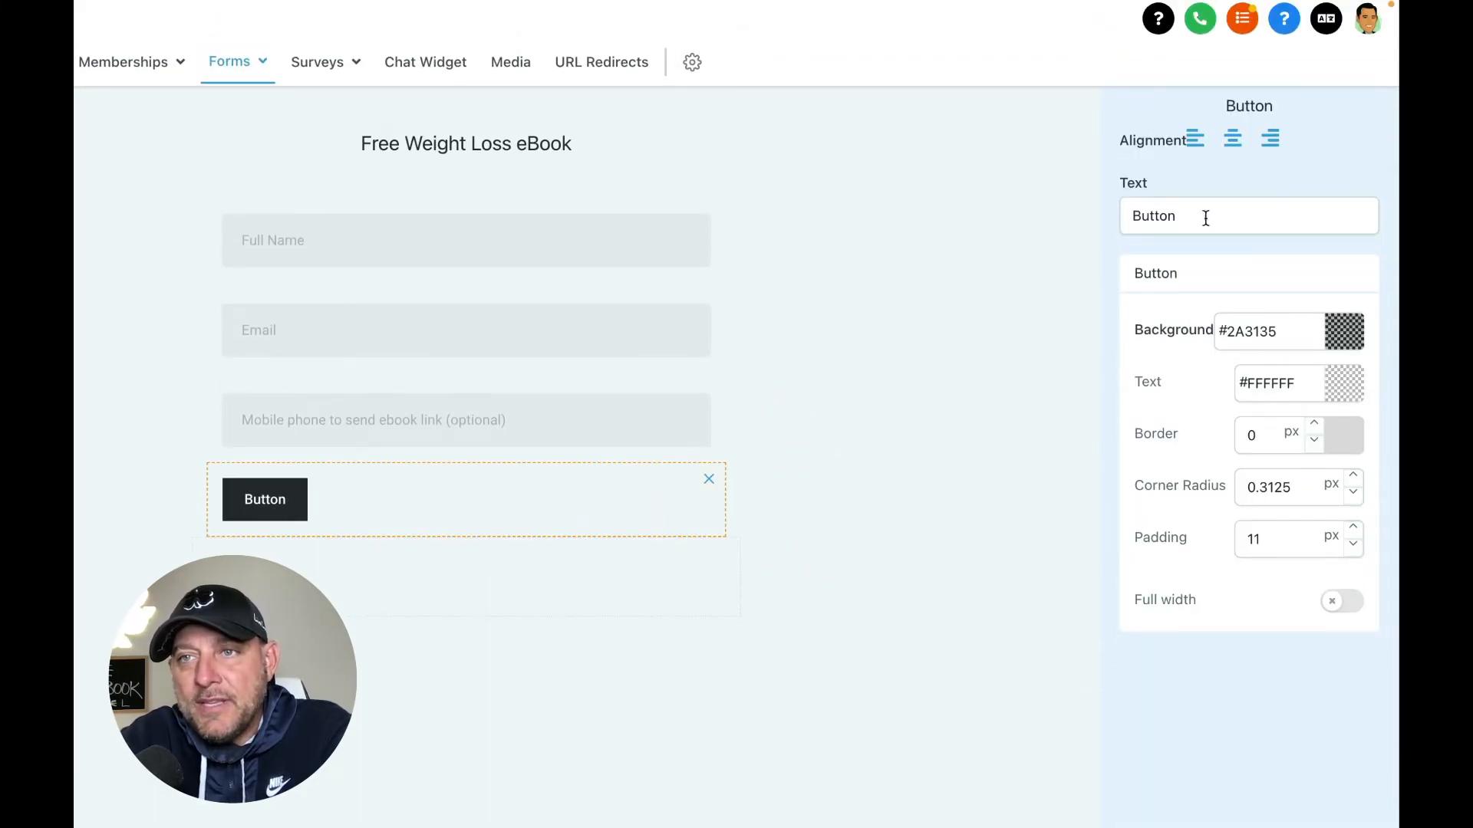
{"action": "left_click", "coordinate": [1234, 141]}
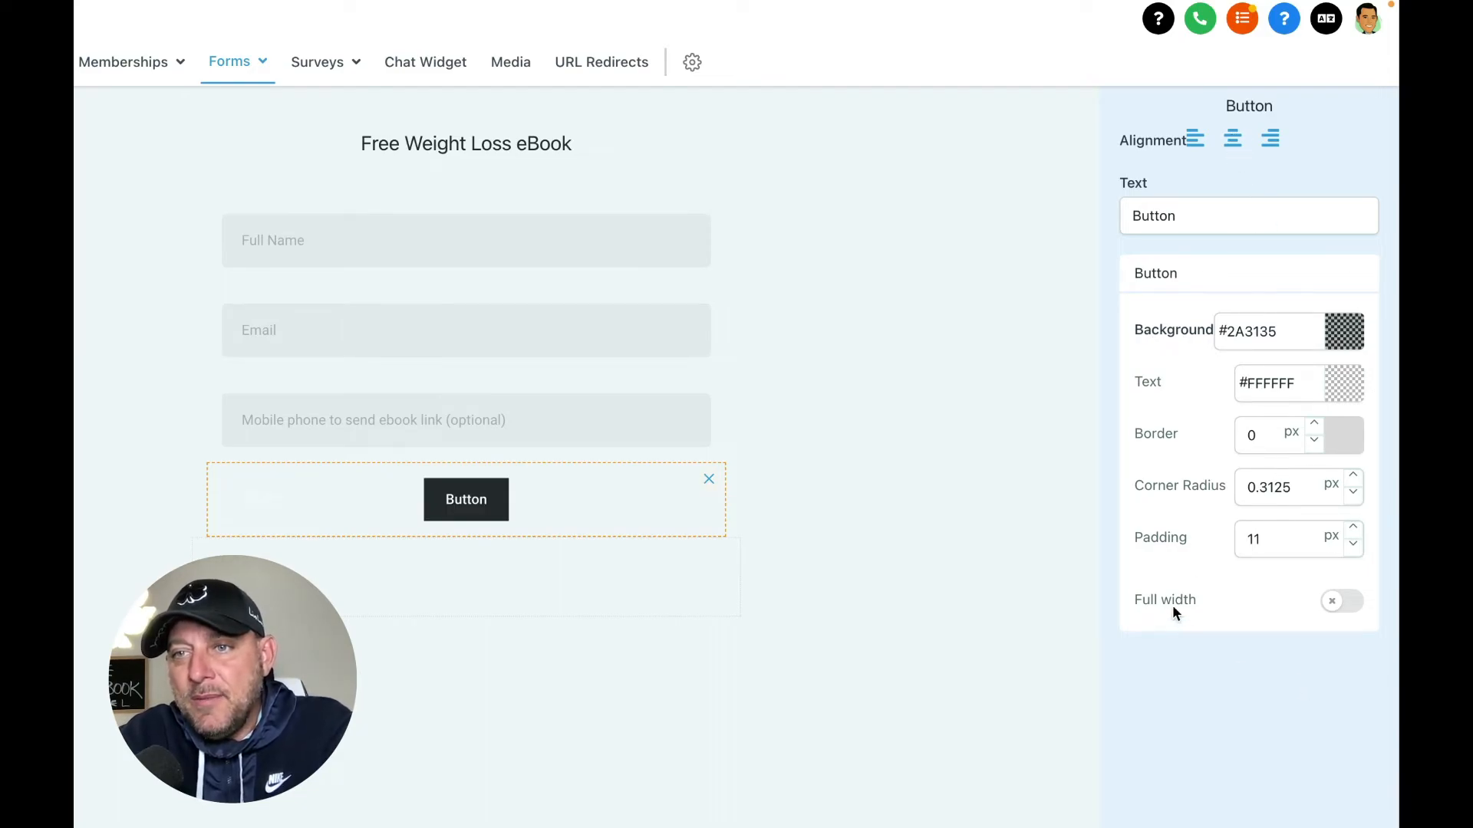
{"action": "left_click", "coordinate": [1343, 602]}
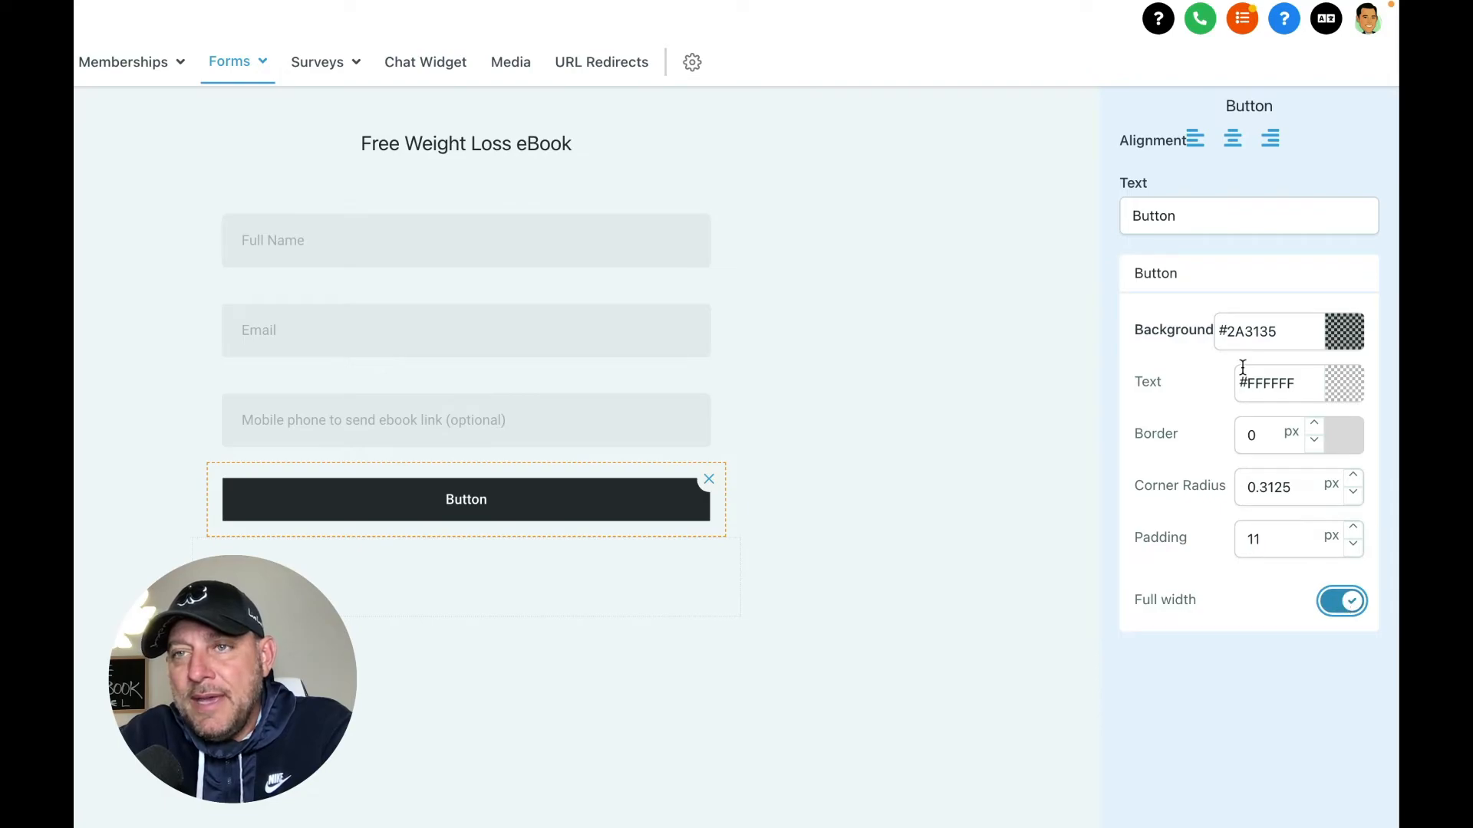
- Change the button's text to "GET YOUR FREE EBOOK NOW"
{"action": "double_click", "coordinate": [1170, 214]}
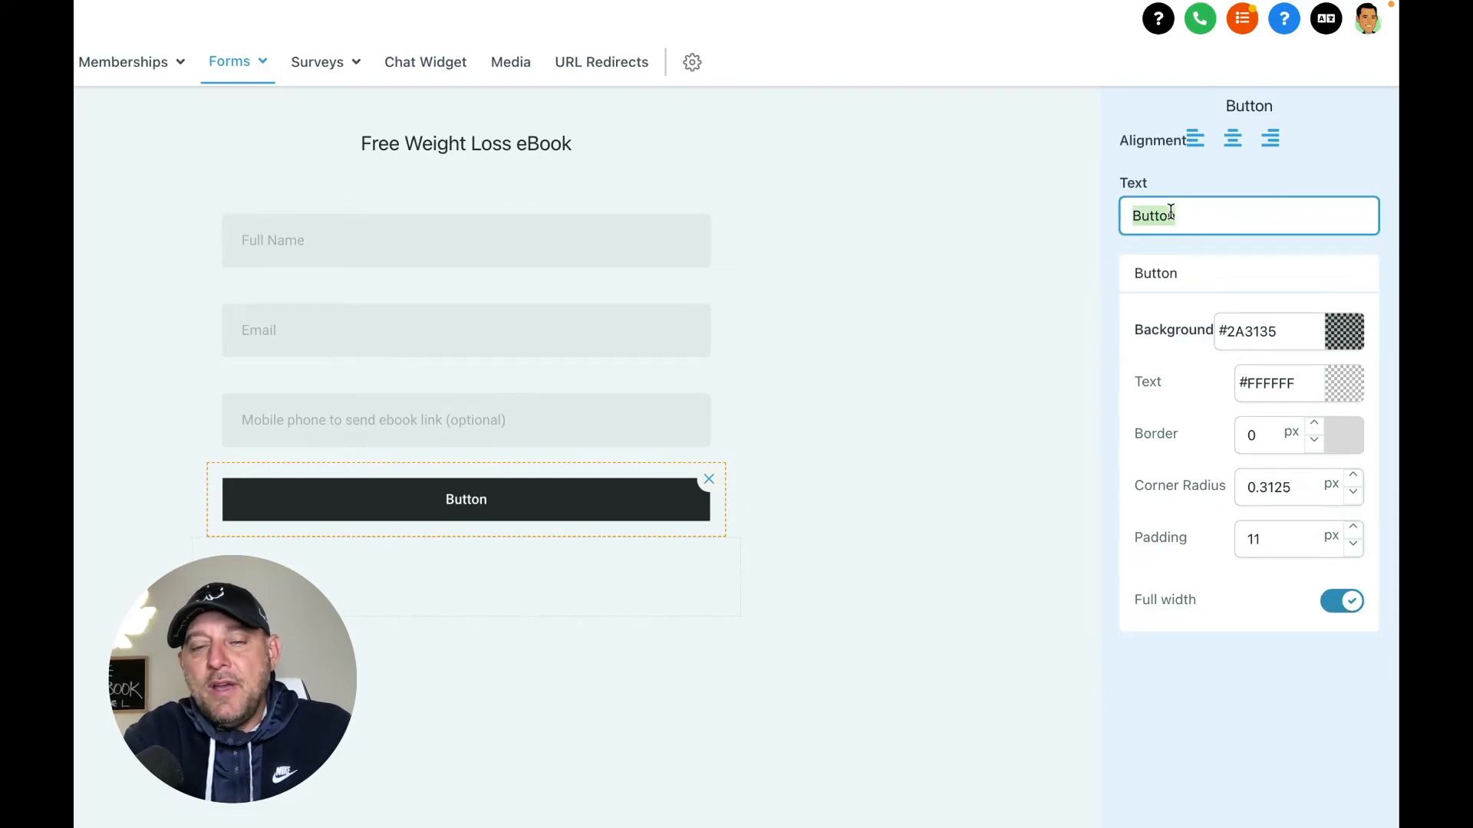
{"action": "type", "text": "GET YOUR "}
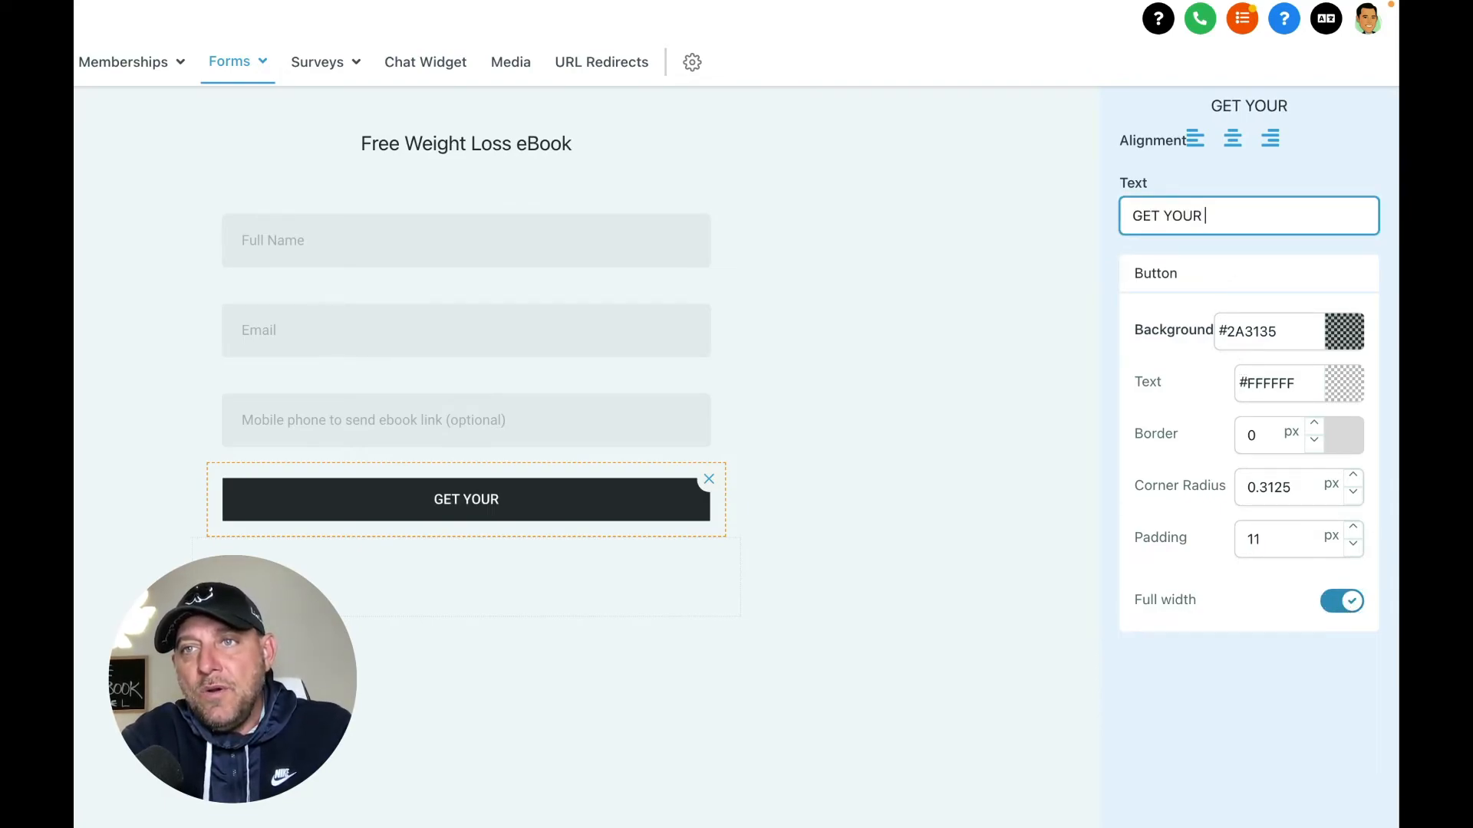
{"action": "type", "text": "FREE EBOOK NOW"}
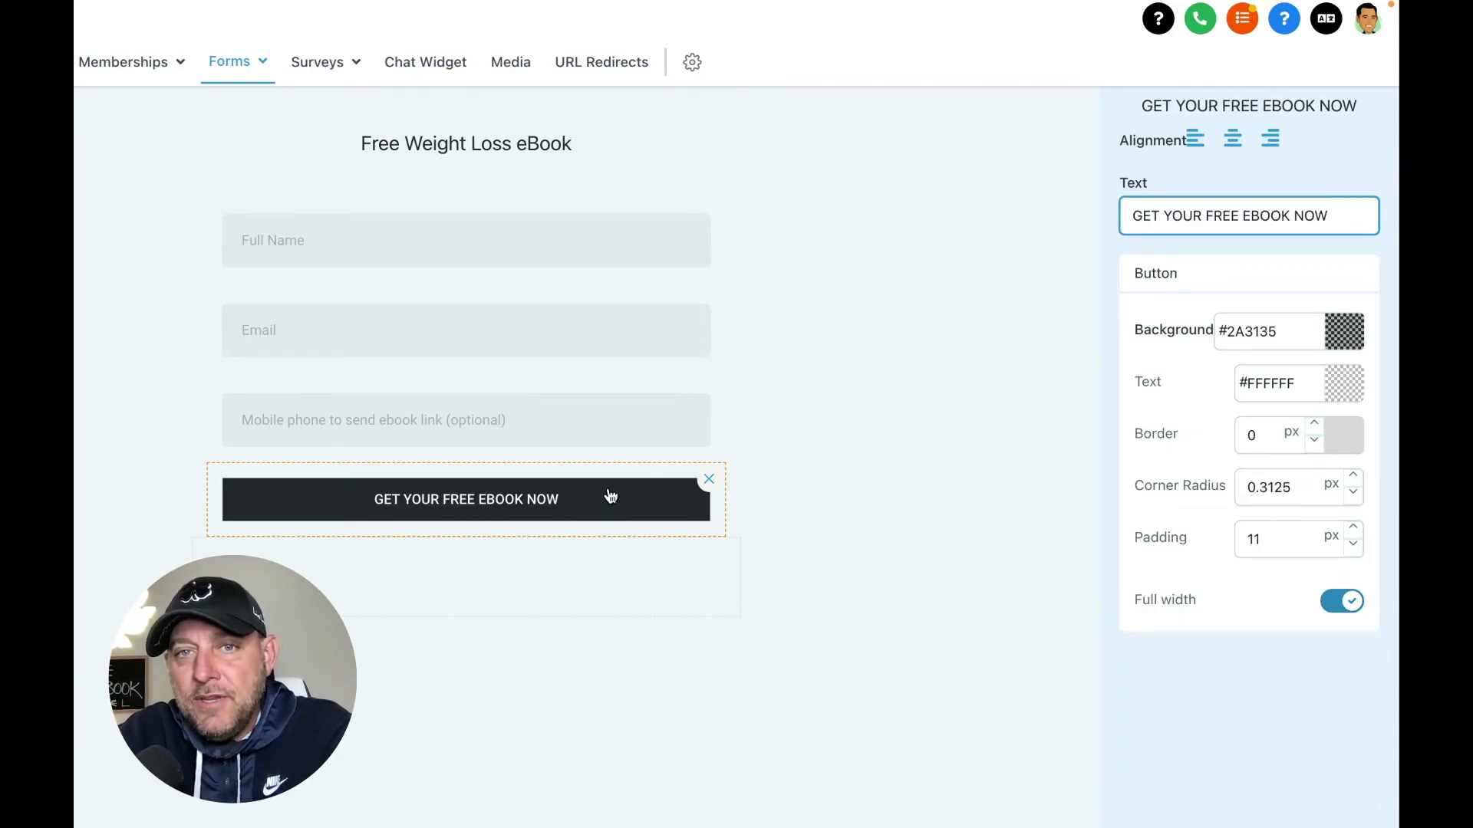
{"action": "left_click", "coordinate": [512, 558]}
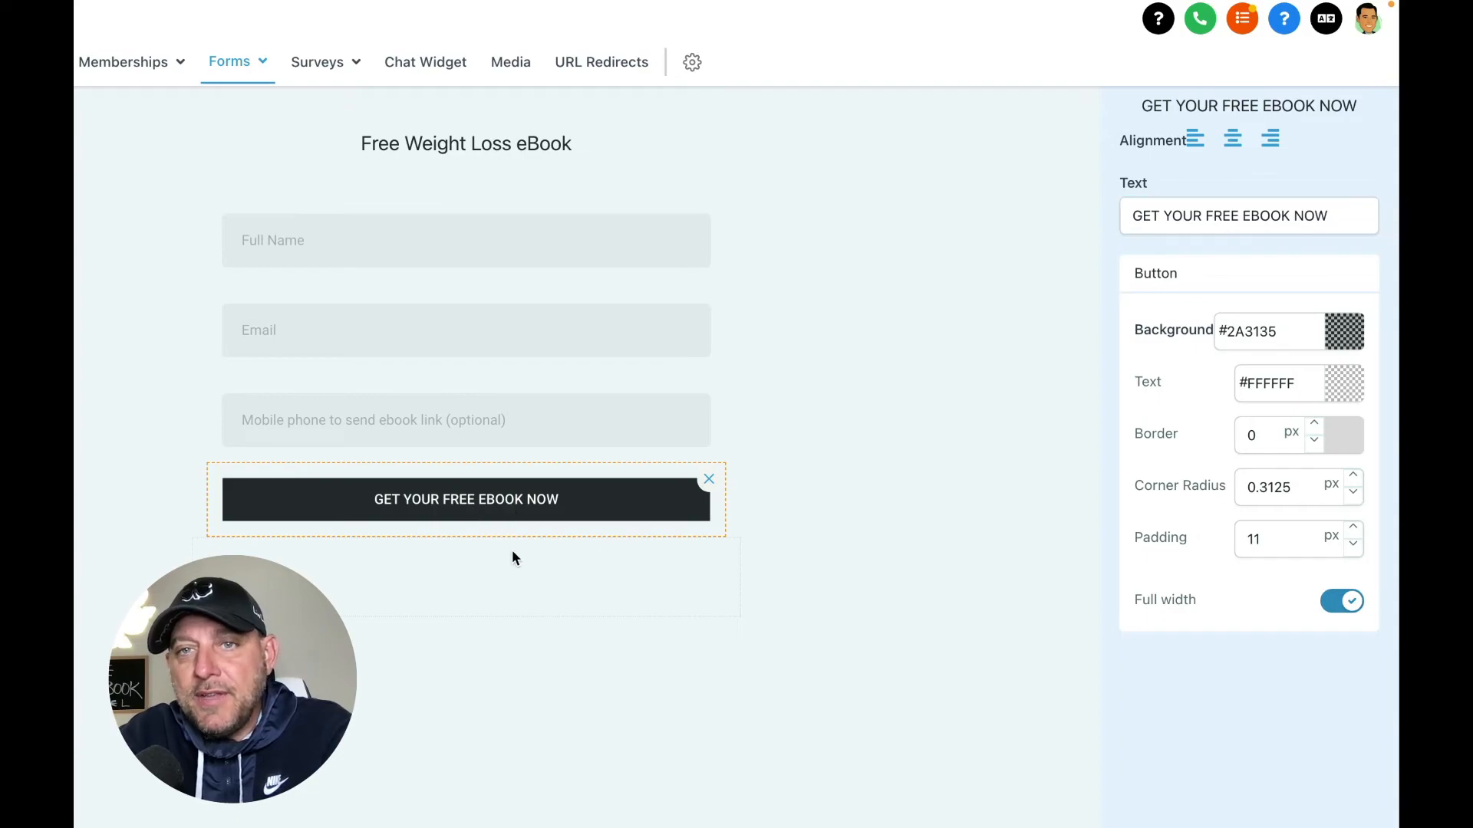
- Try red and purple backgrounds for the button and settle on red (#E43514)
{"action": "left_click", "coordinate": [1344, 331]}
{"action": "left_click_drag", "start_coordinate": [1279, 495], "coordinate": [1196, 495]}
{"action": "left_click", "coordinate": [1348, 369]}
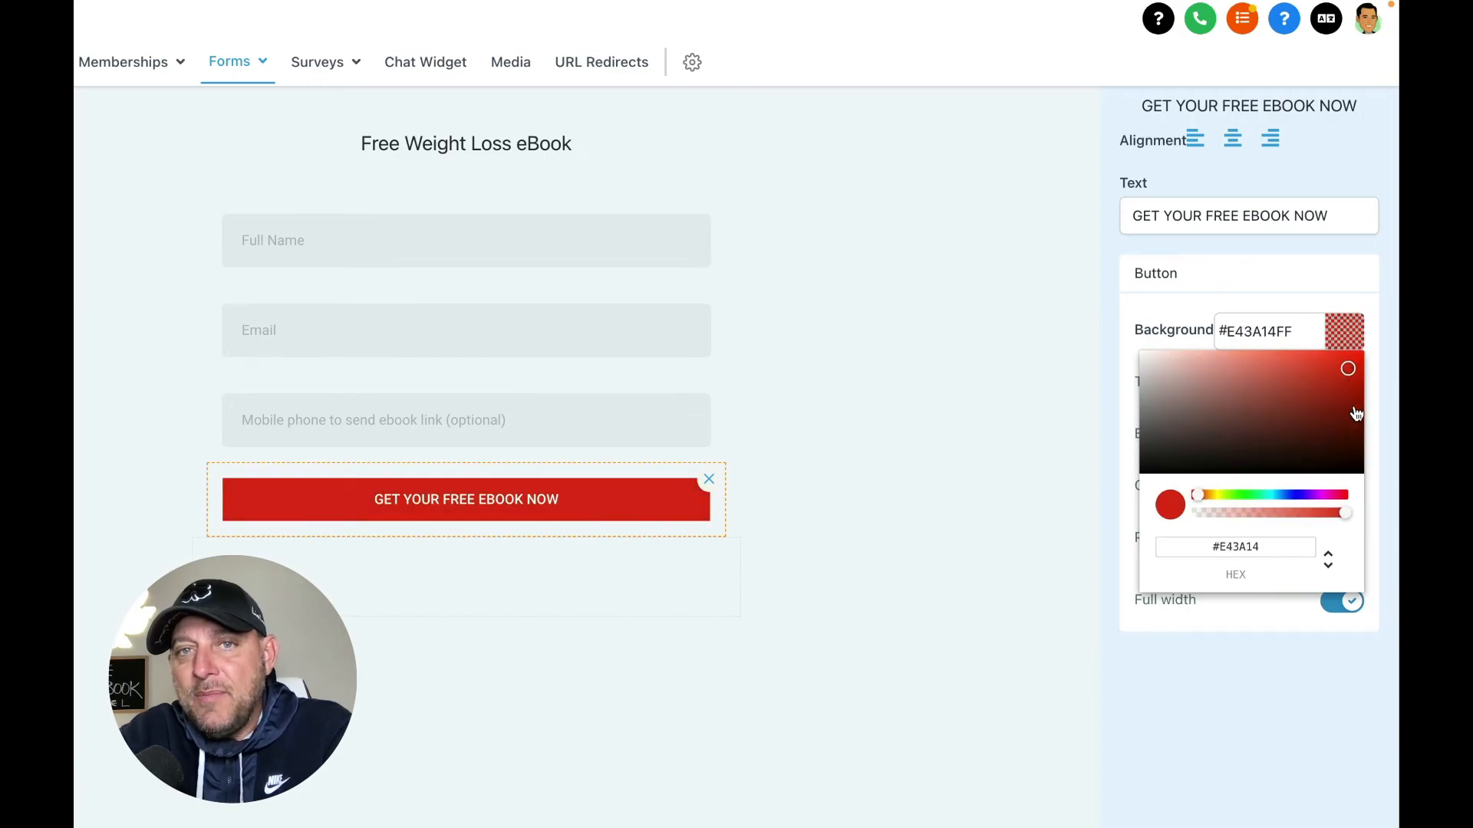
{"action": "left_click", "coordinate": [1311, 496]}
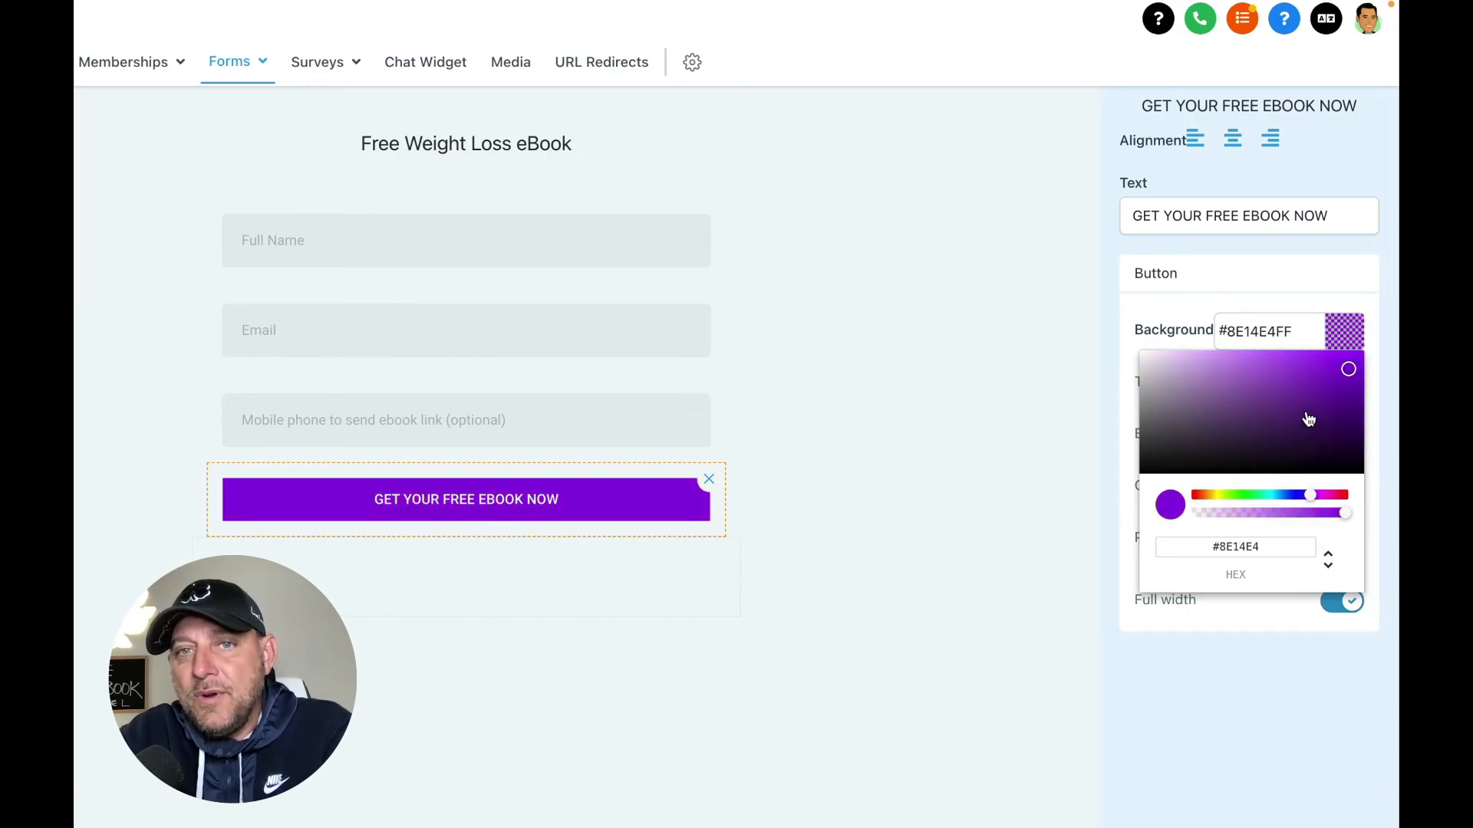
{"action": "left_click", "coordinate": [1198, 496]}
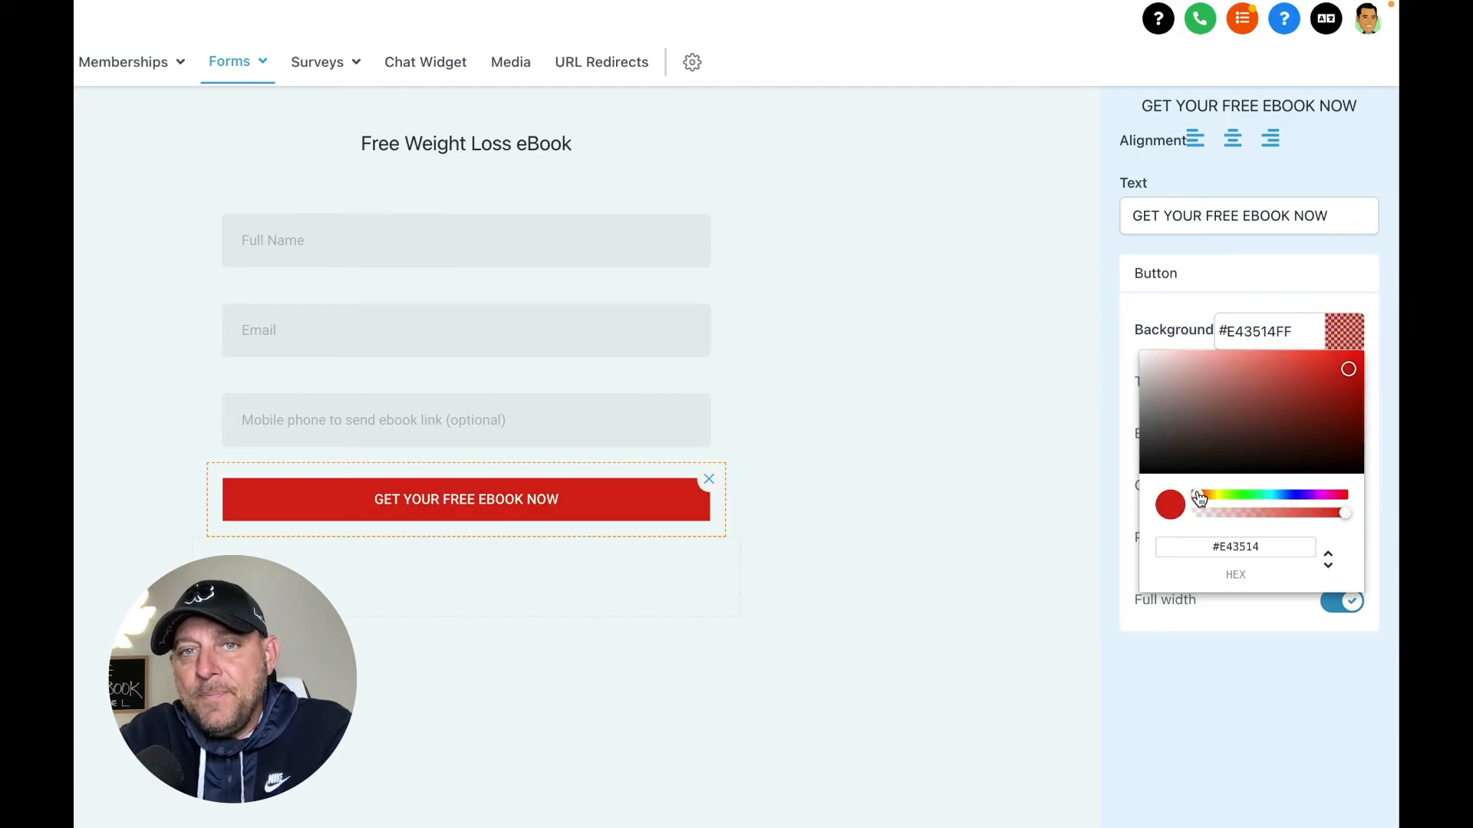
{"action": "left_click", "coordinate": [1073, 295]}
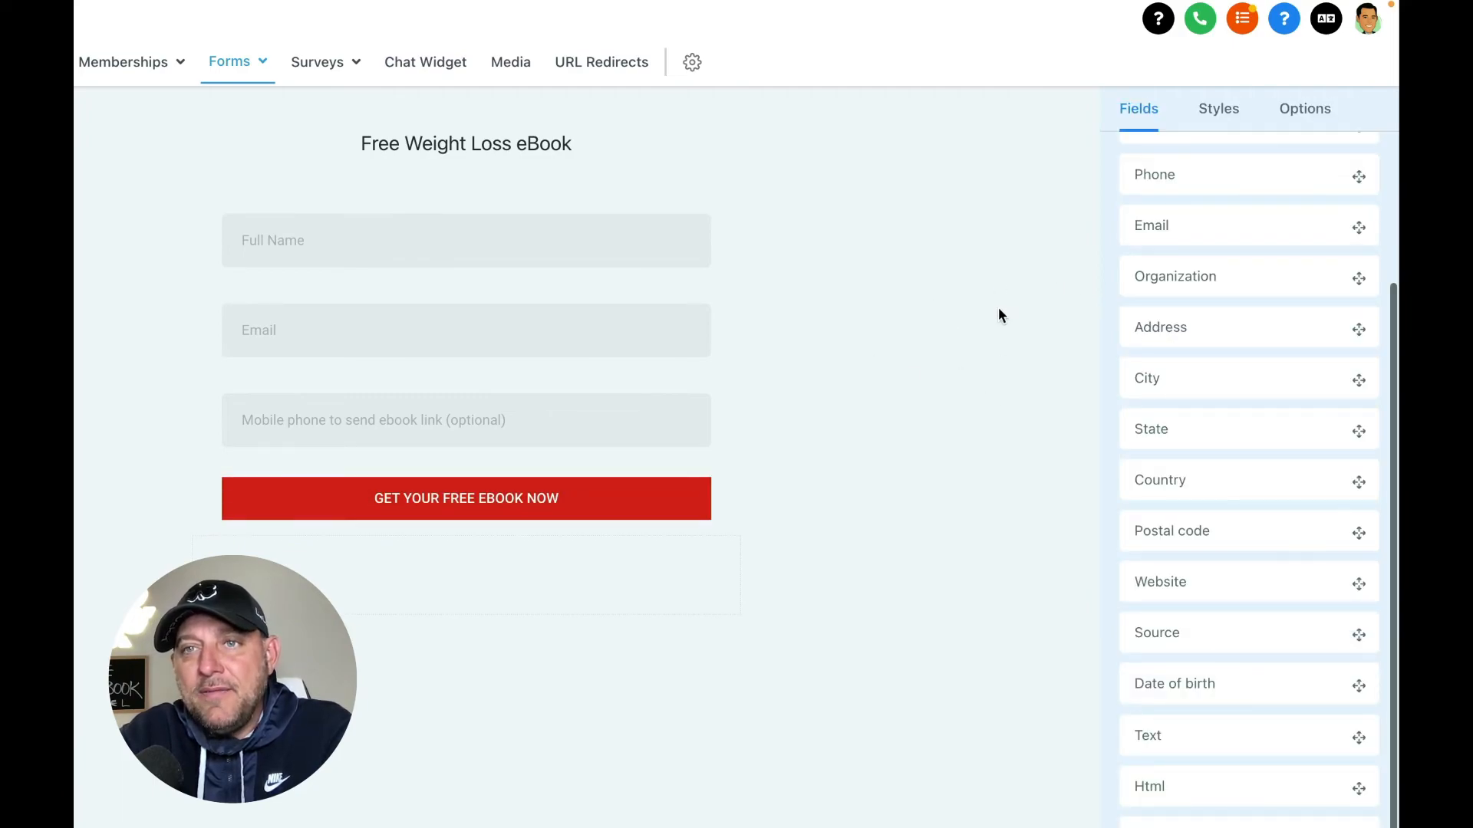
- Save the finished eBook form
{"action": "scroll", "coordinate": [917, 319], "scroll_direction": "down", "scroll_amount": 5}
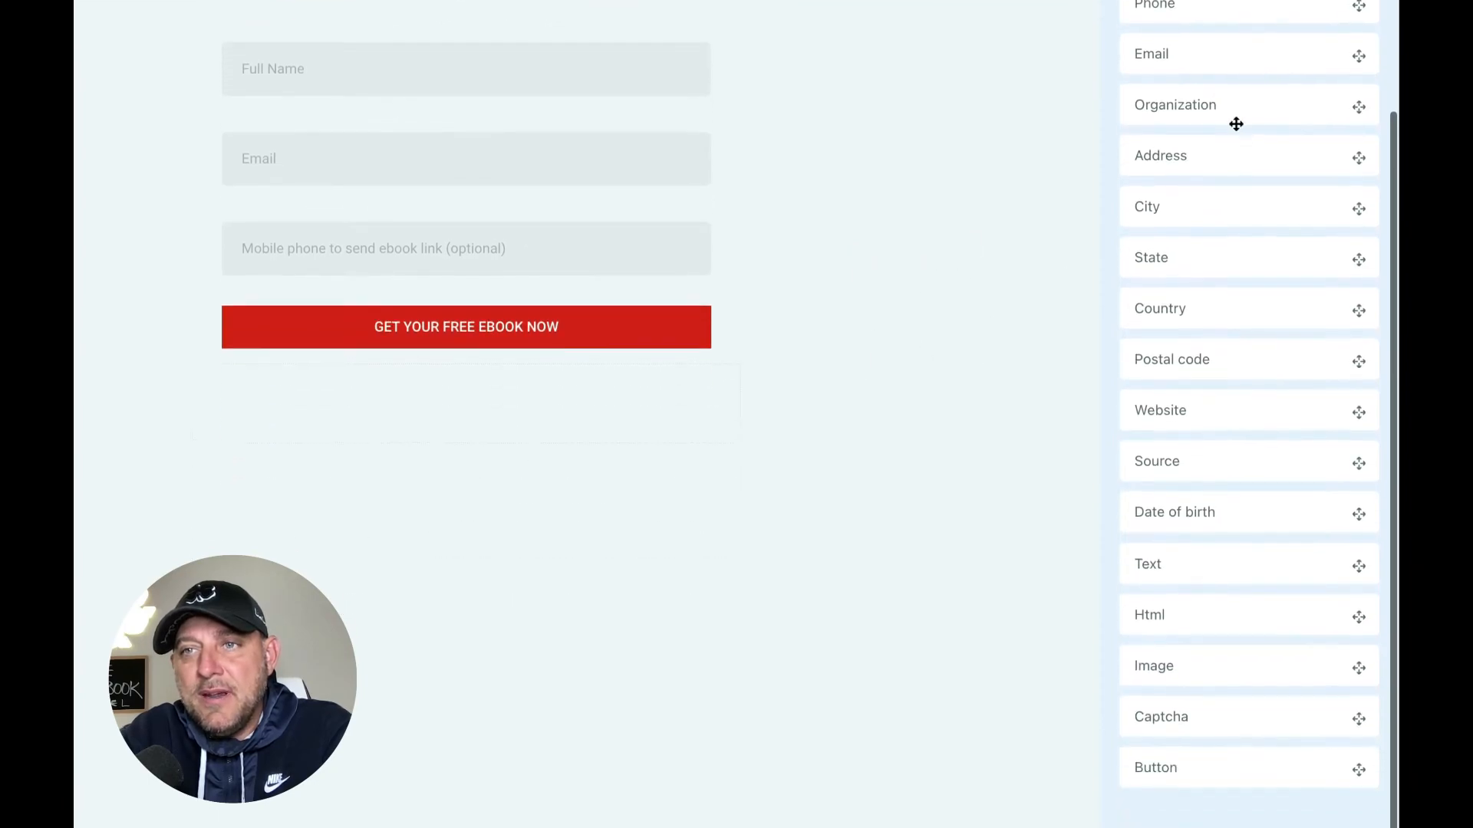
{"action": "left_click", "coordinate": [1267, 805]}
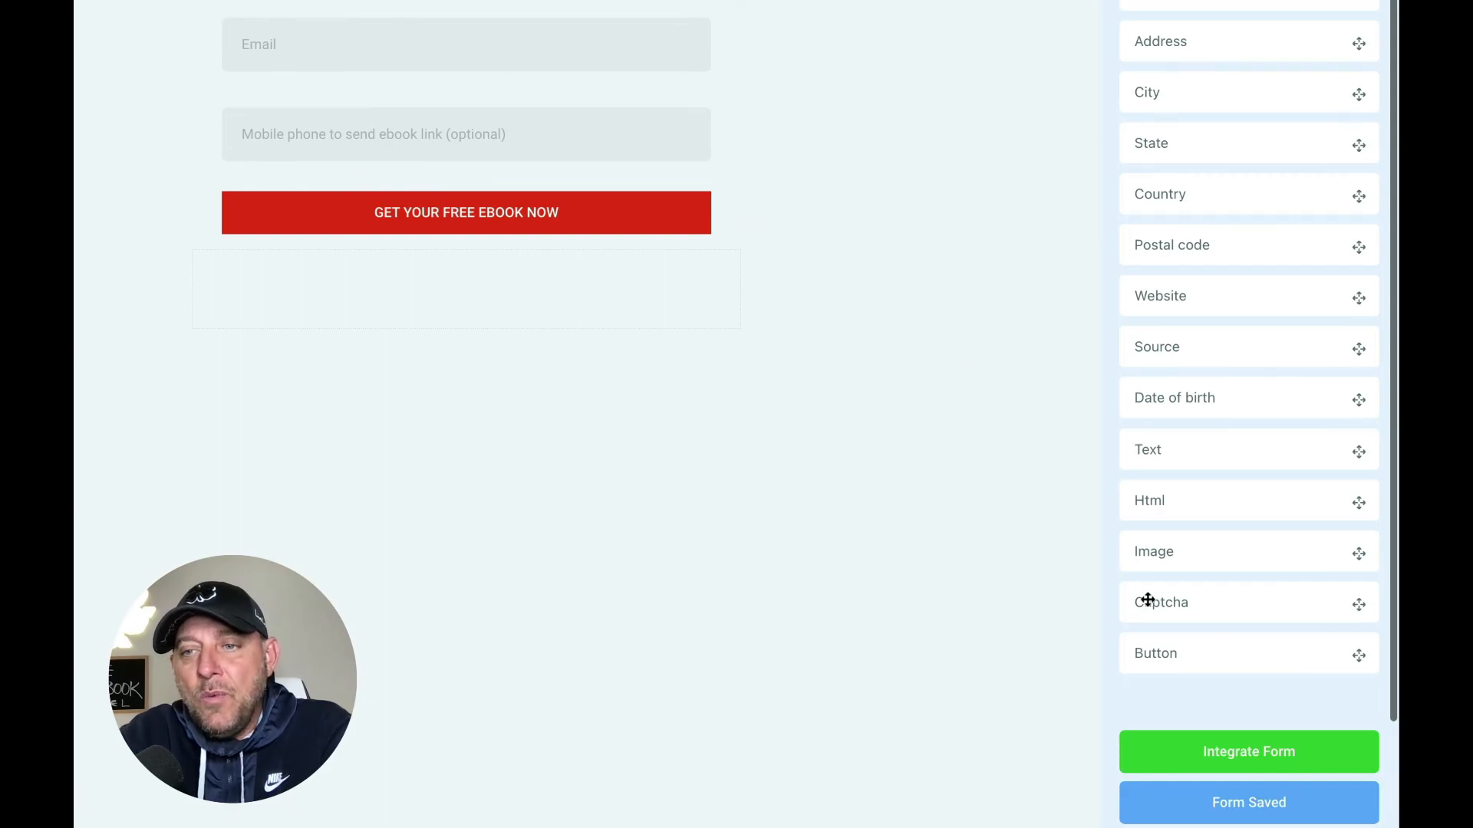
- View the form's integration options, highlight the whole iframe embed code, and close the dialog
{"action": "left_click", "coordinate": [1255, 761]}
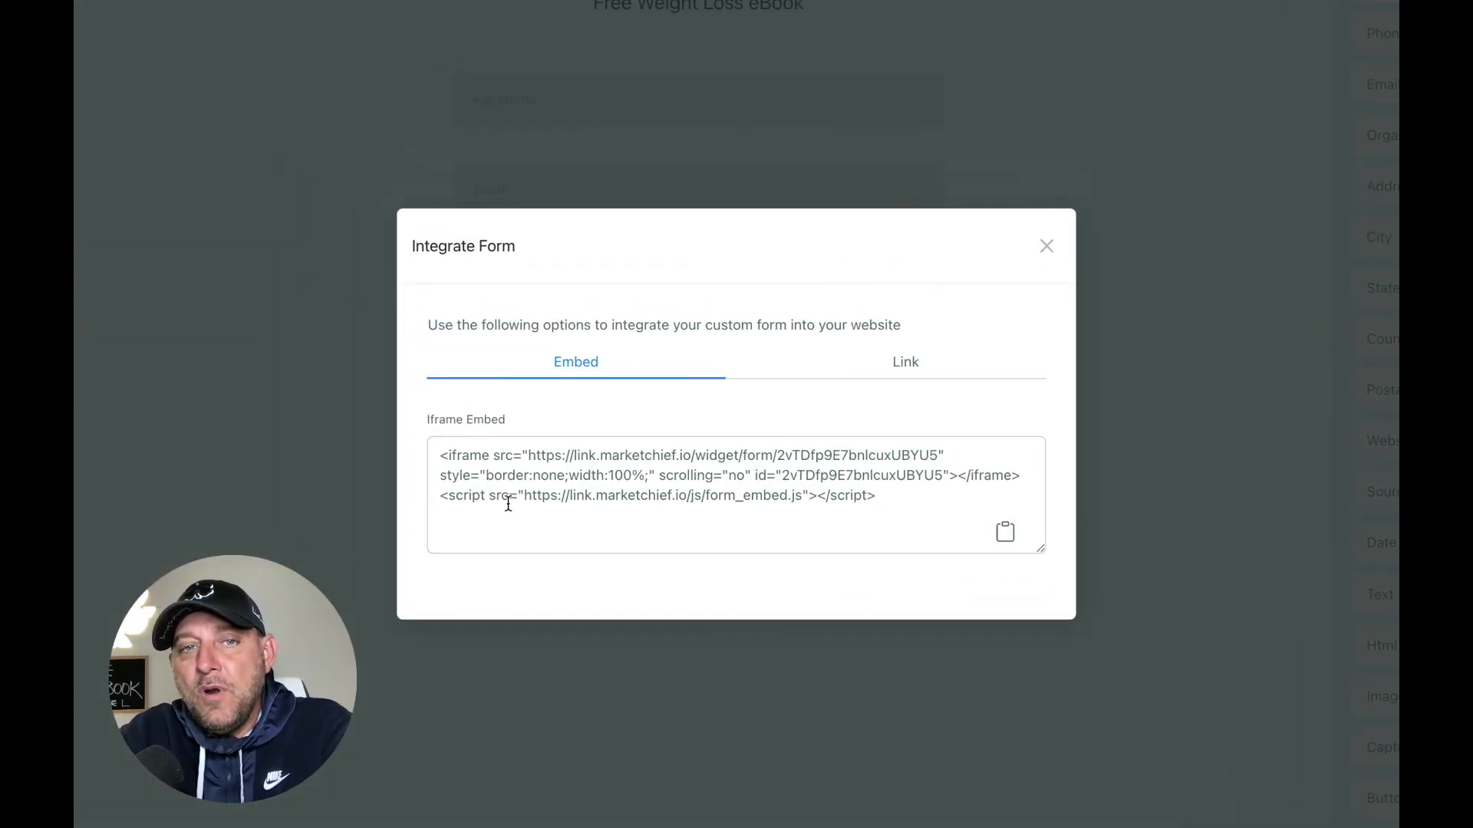
{"action": "left_click_drag", "start_coordinate": [435, 451], "coordinate": [882, 499]}
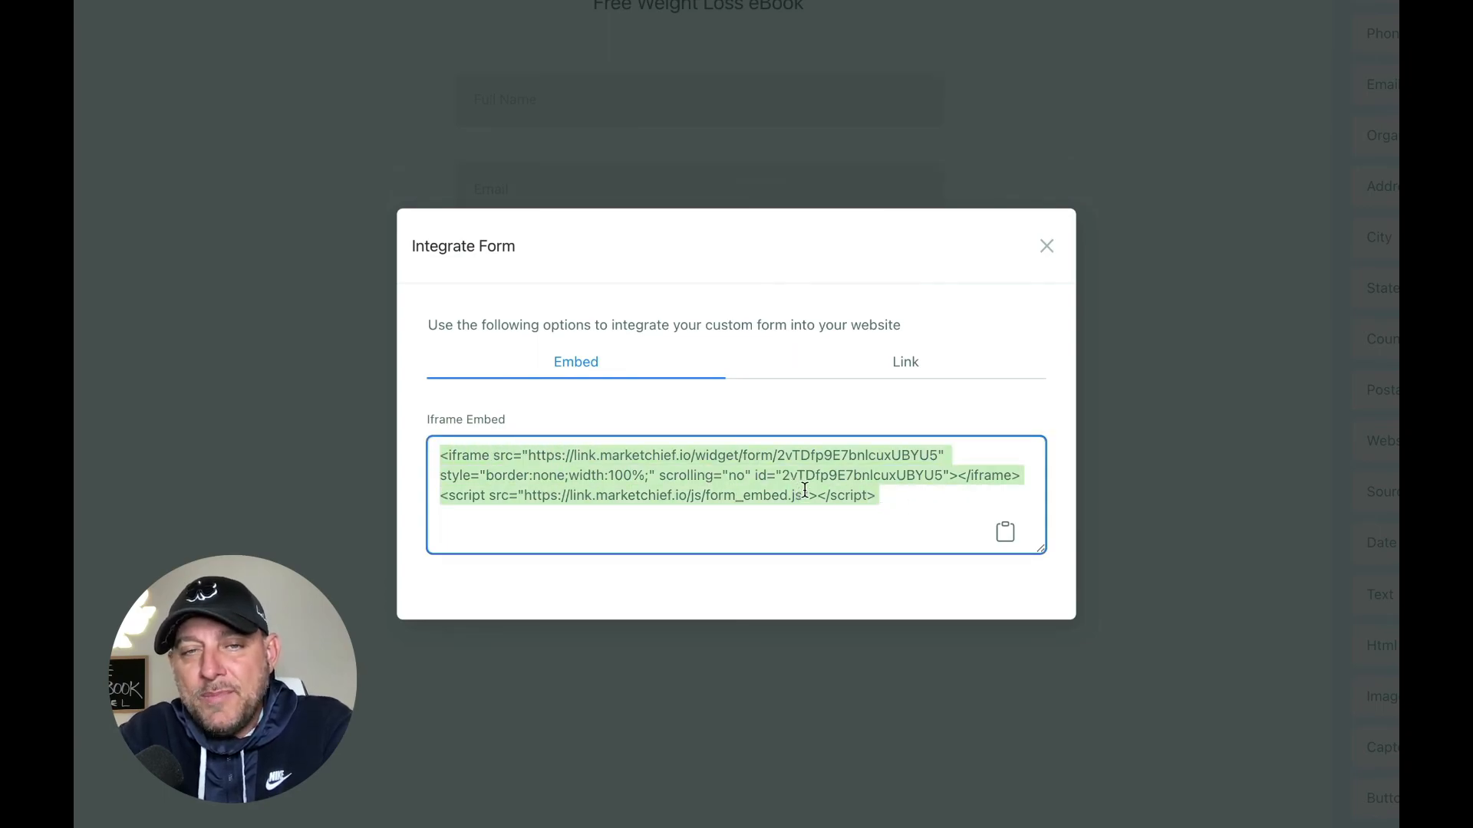
{"action": "left_click", "coordinate": [1046, 246]}
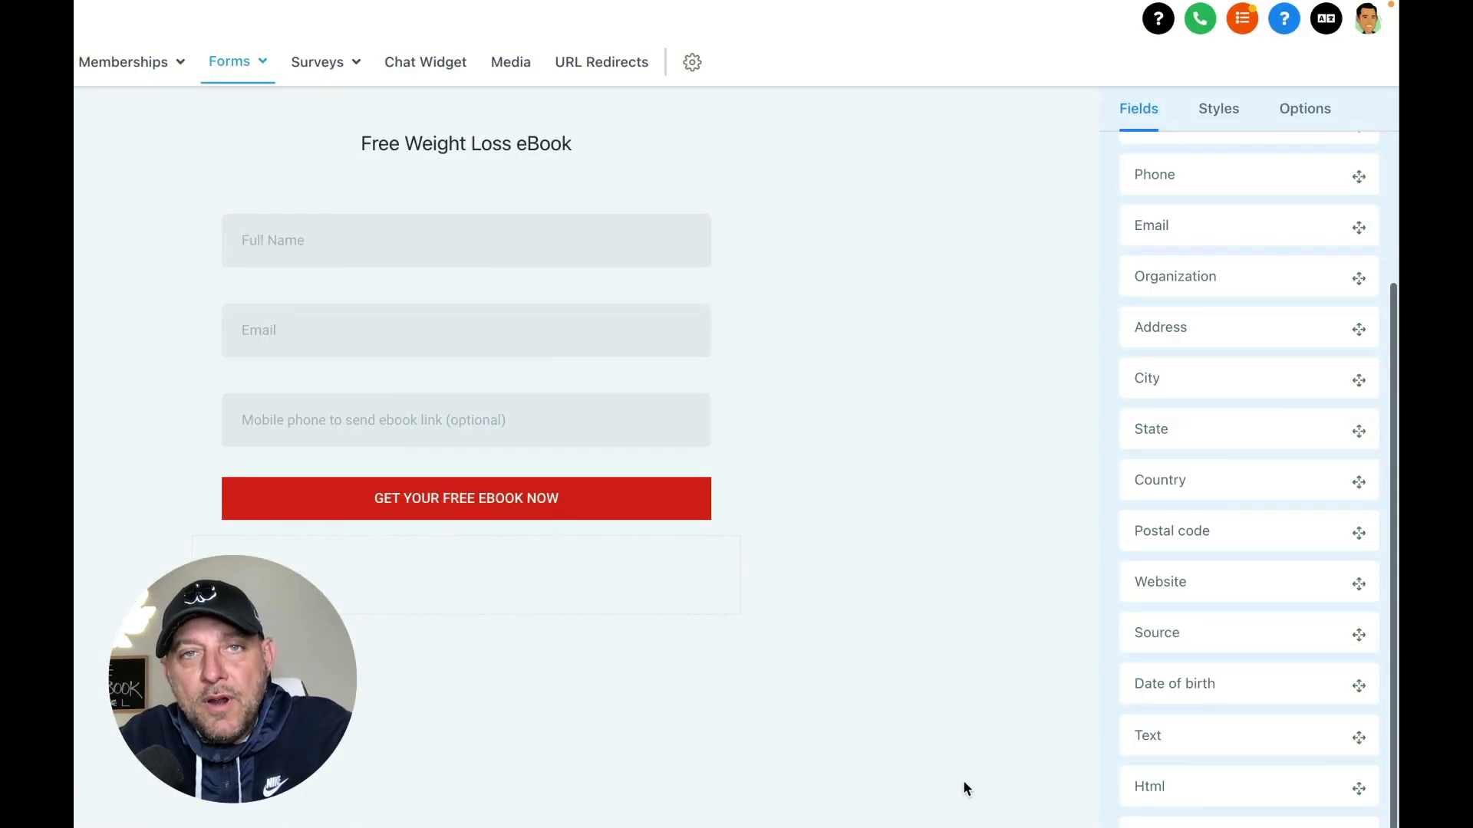